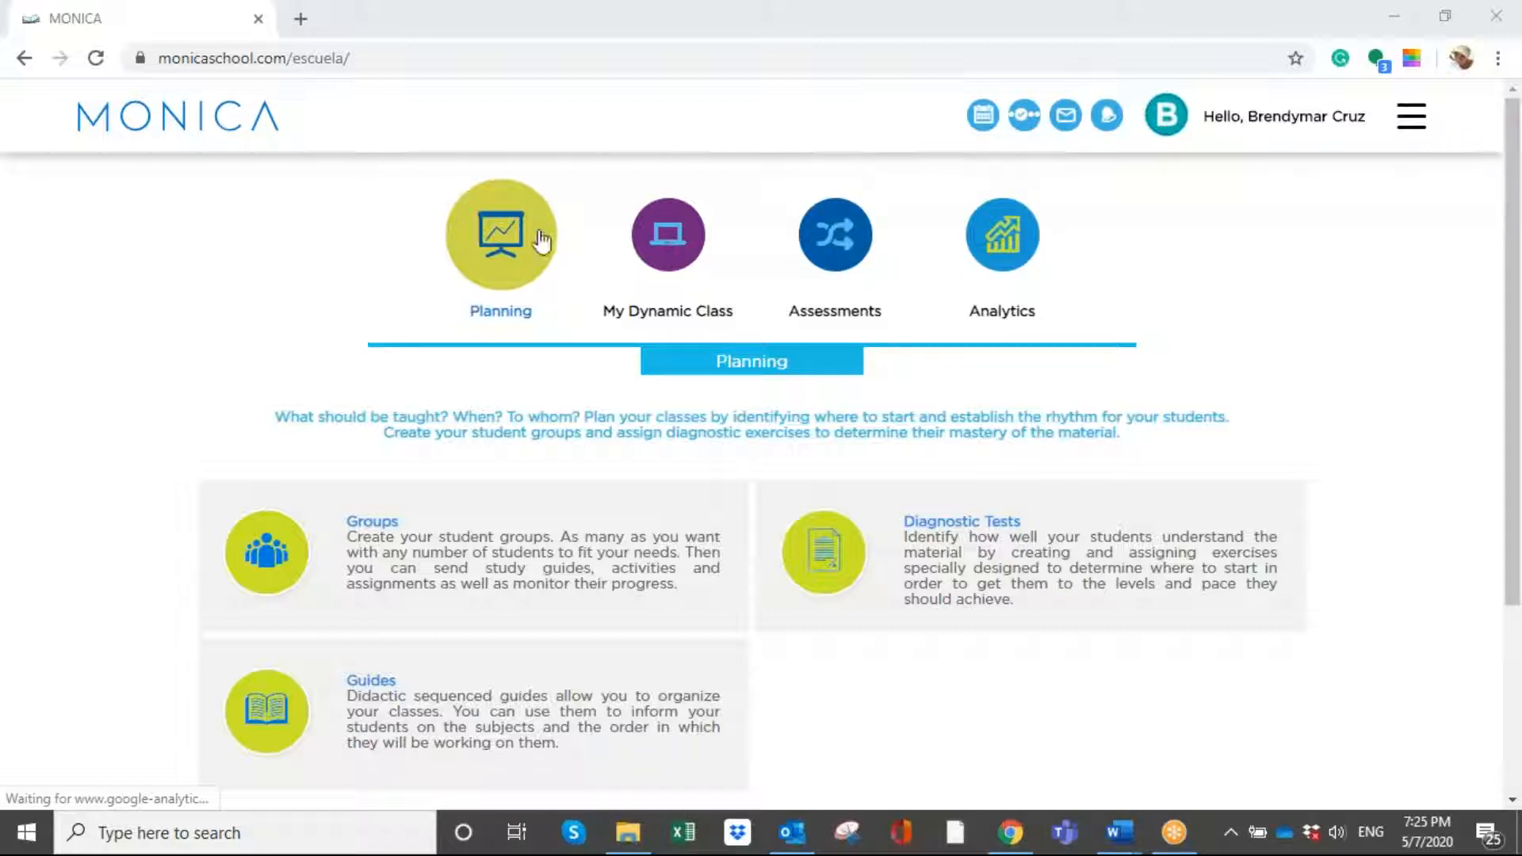
- Open the activities area under Assessments and start browsing existing exercises for a new activity
{"action": "left_click", "coordinate": [836, 232]}
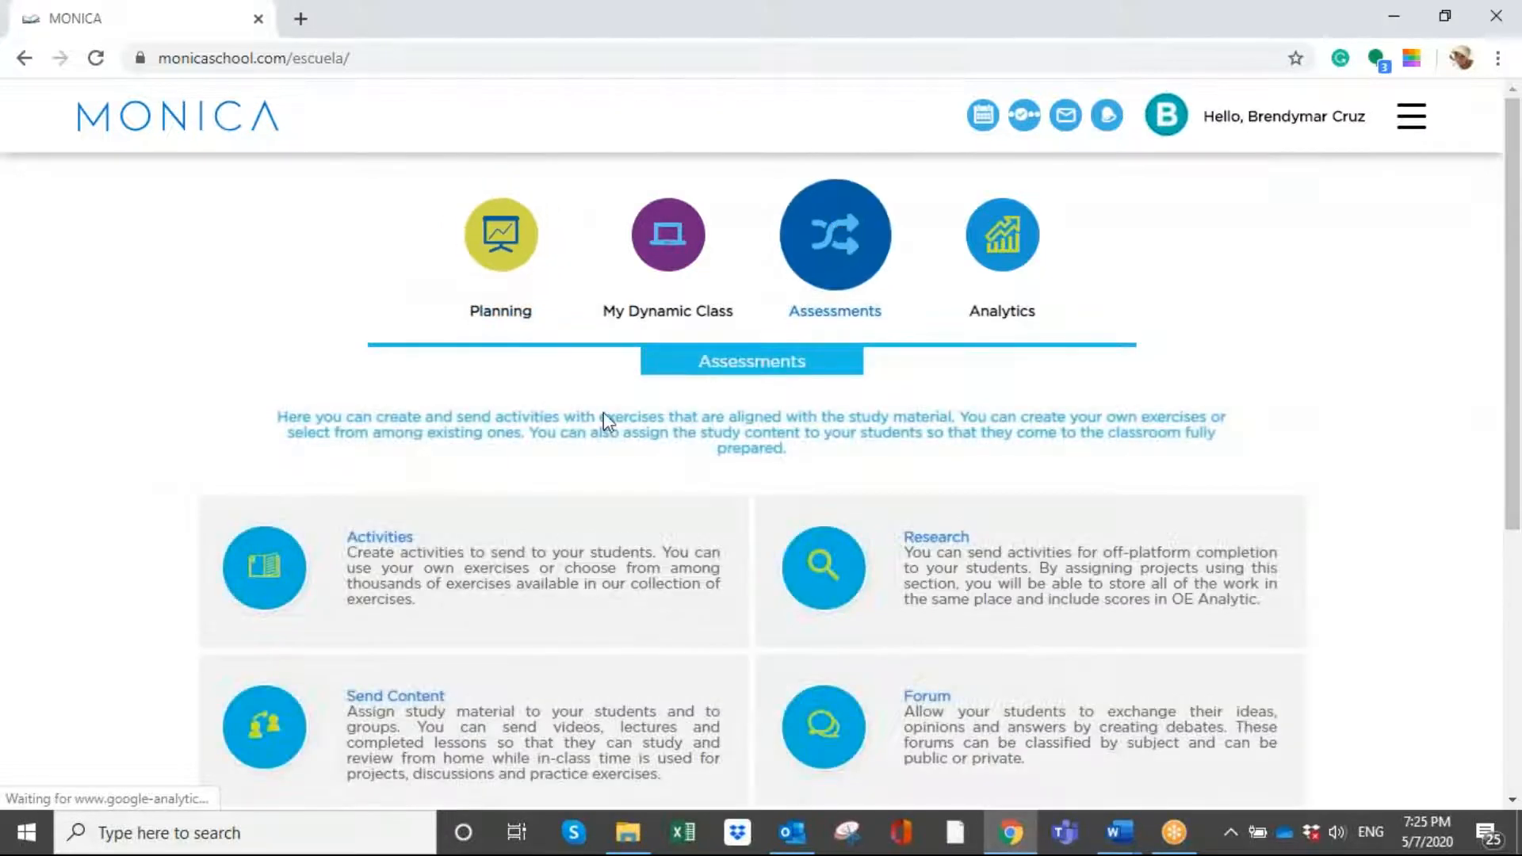
{"action": "left_click", "coordinate": [445, 553]}
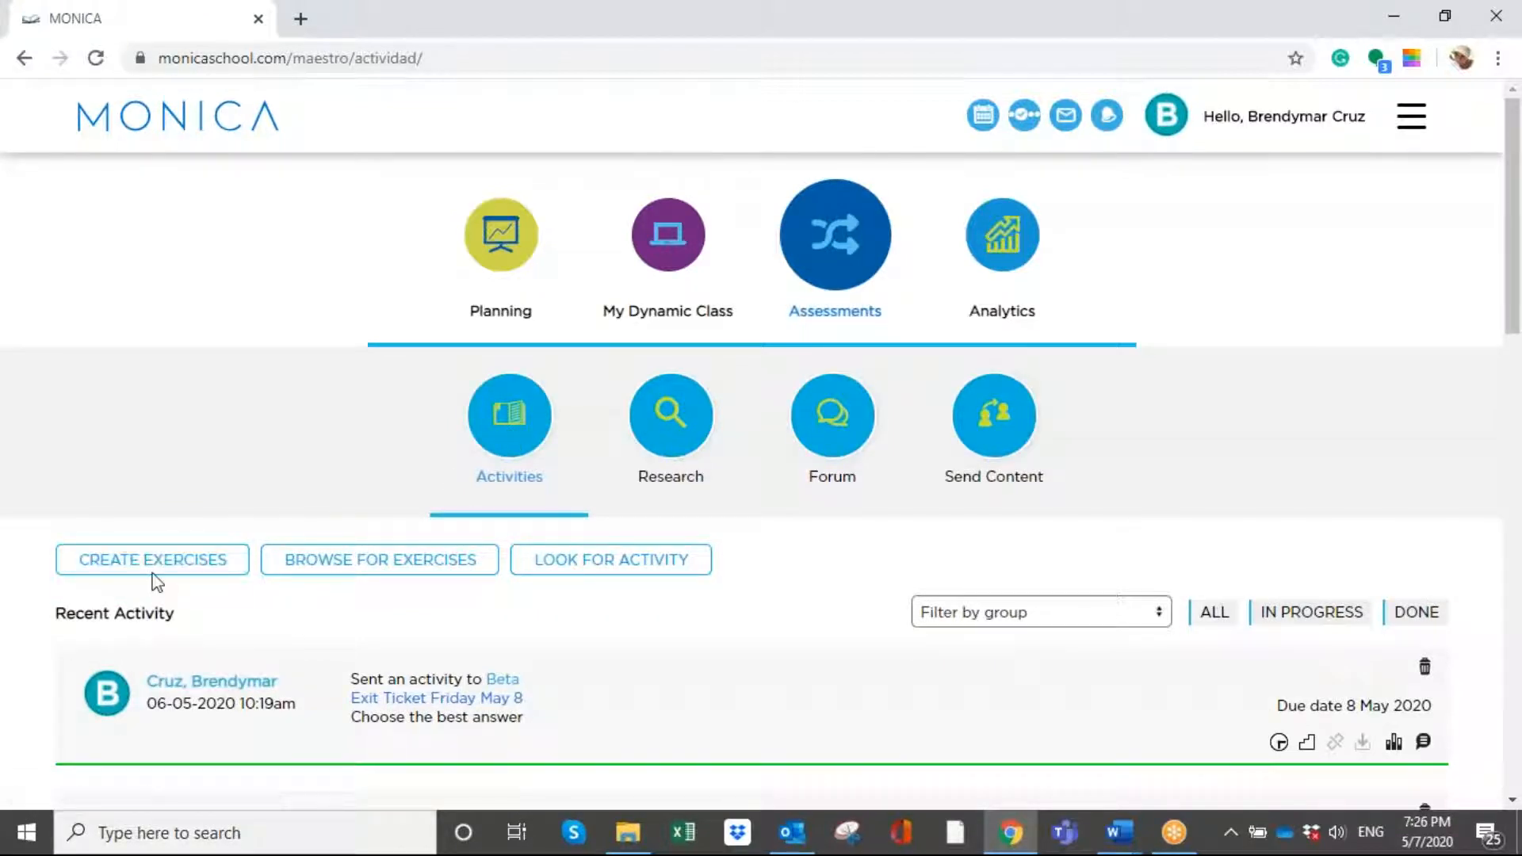
{"action": "left_click", "coordinate": [408, 563]}
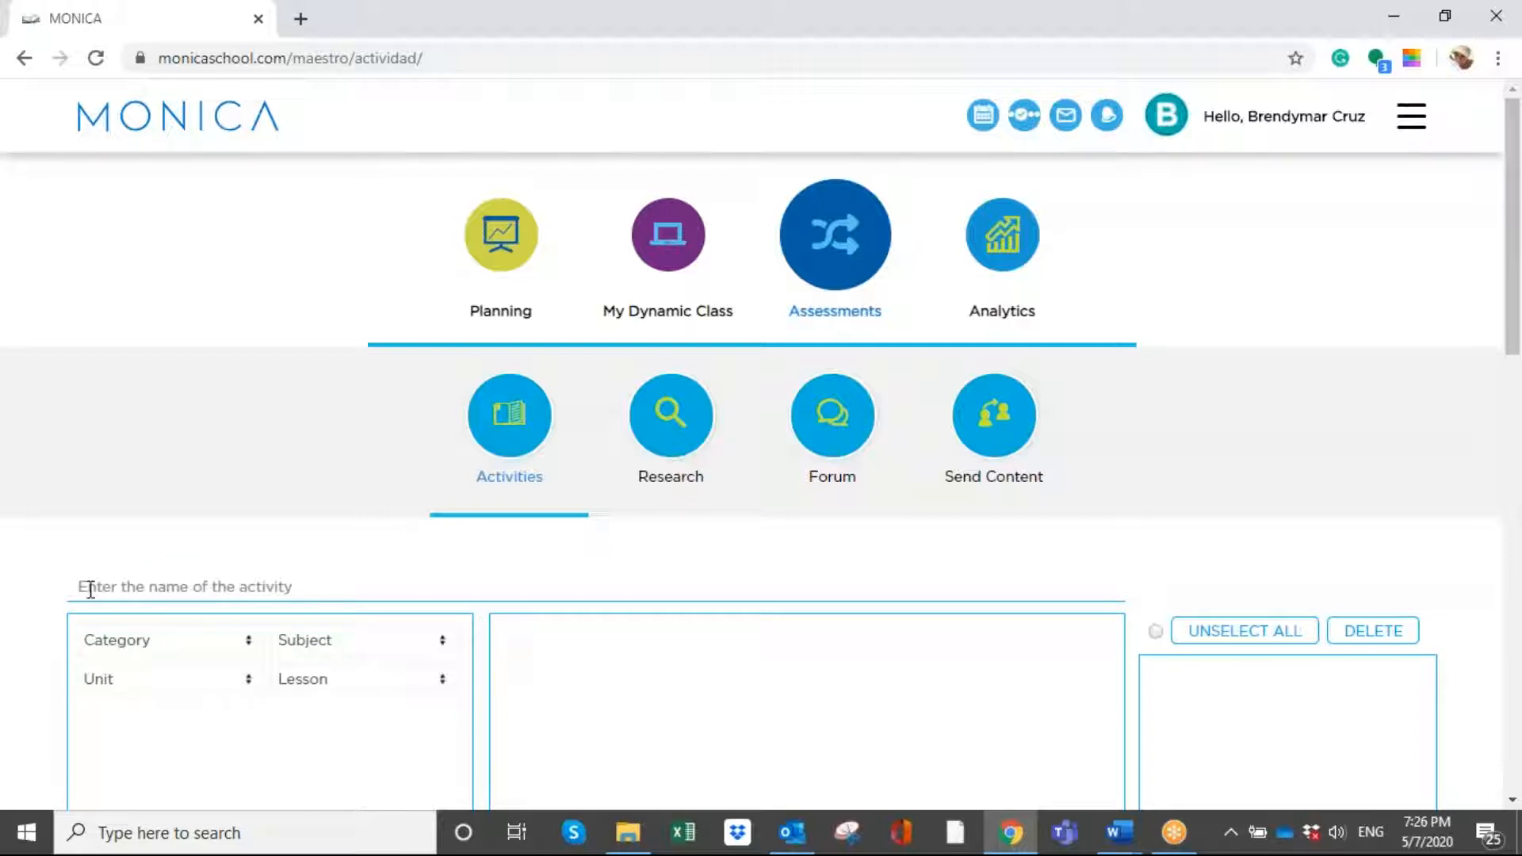
- Name the new activity "Exit Ticket Friday"
{"action": "left_click", "coordinate": [90, 589]}
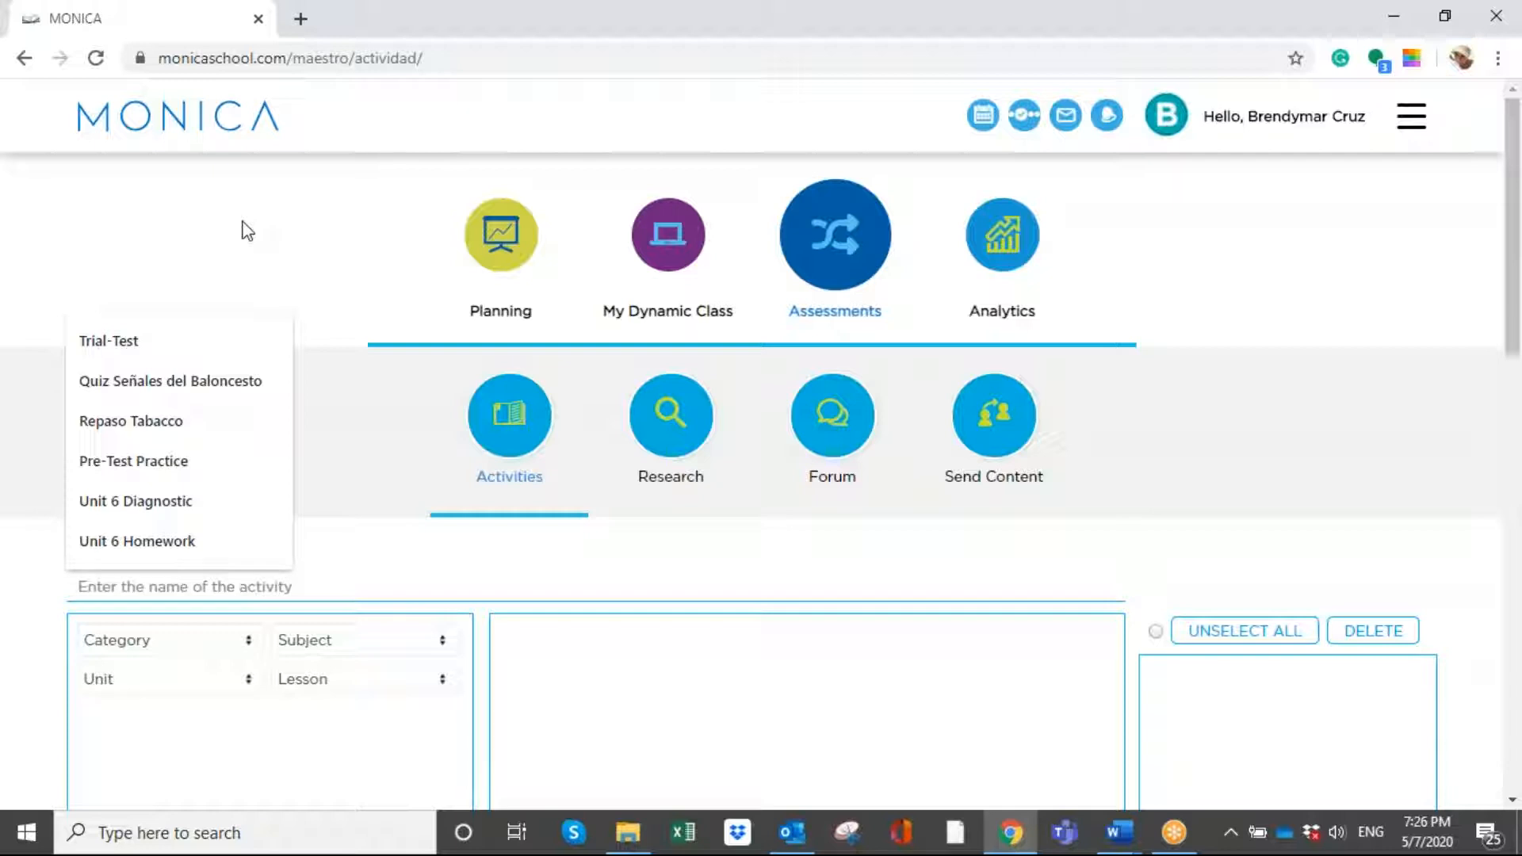
{"action": "type", "text": "Sh"}
{"action": "key", "text": "BackSpace"}
{"action": "key", "text": "BackSpace"}
{"action": "type", "text": "Exit Ticket"}
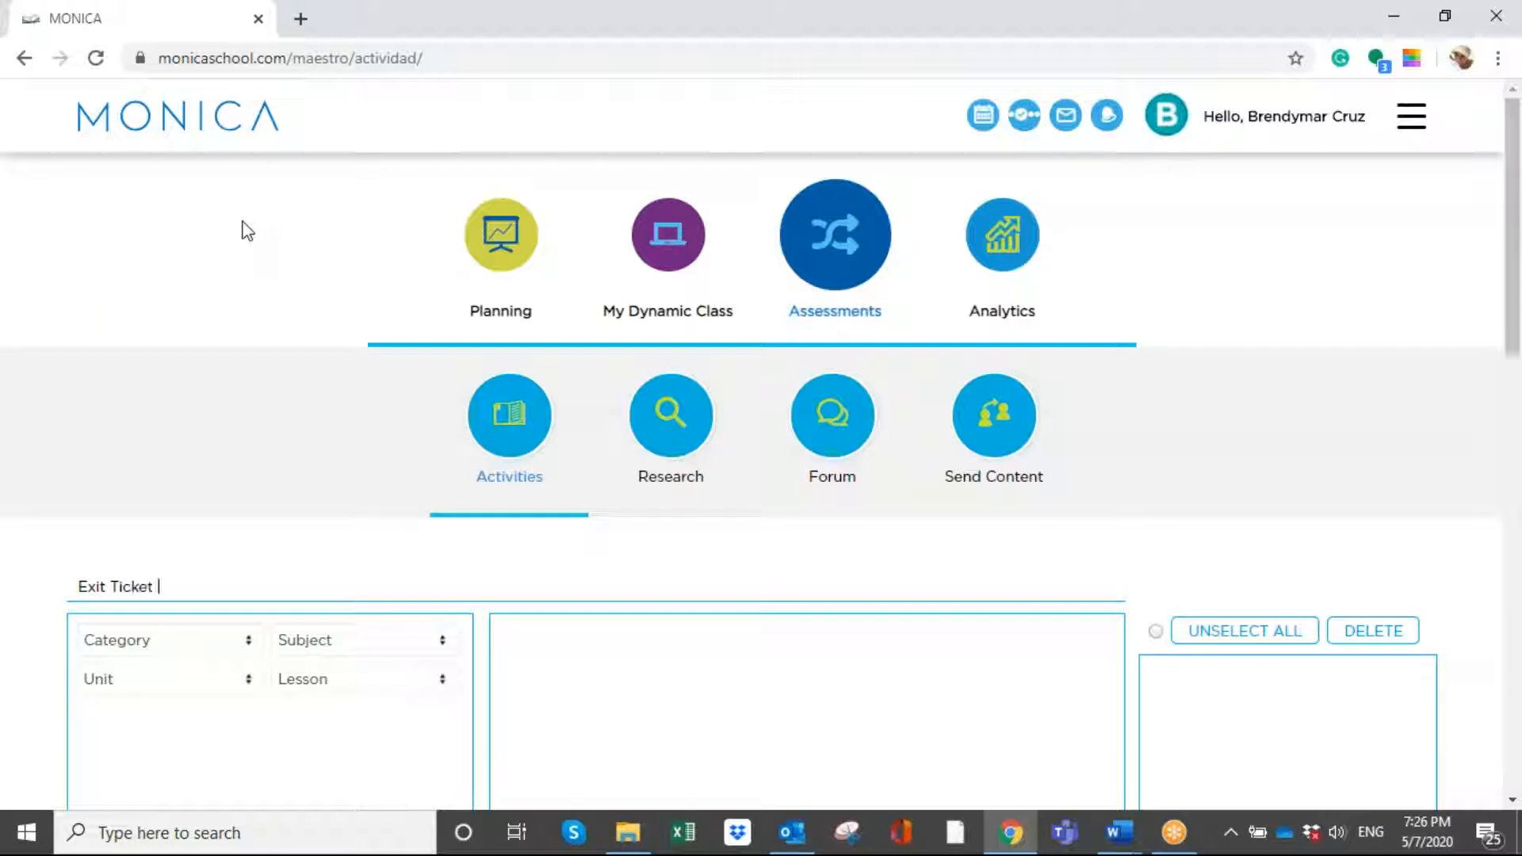
{"action": "type", "text": " Friday"}
- Set the exercise category to Science CCSS and the subject to Science CCSS - 9th-12th grade
{"action": "left_click", "coordinate": [207, 645]}
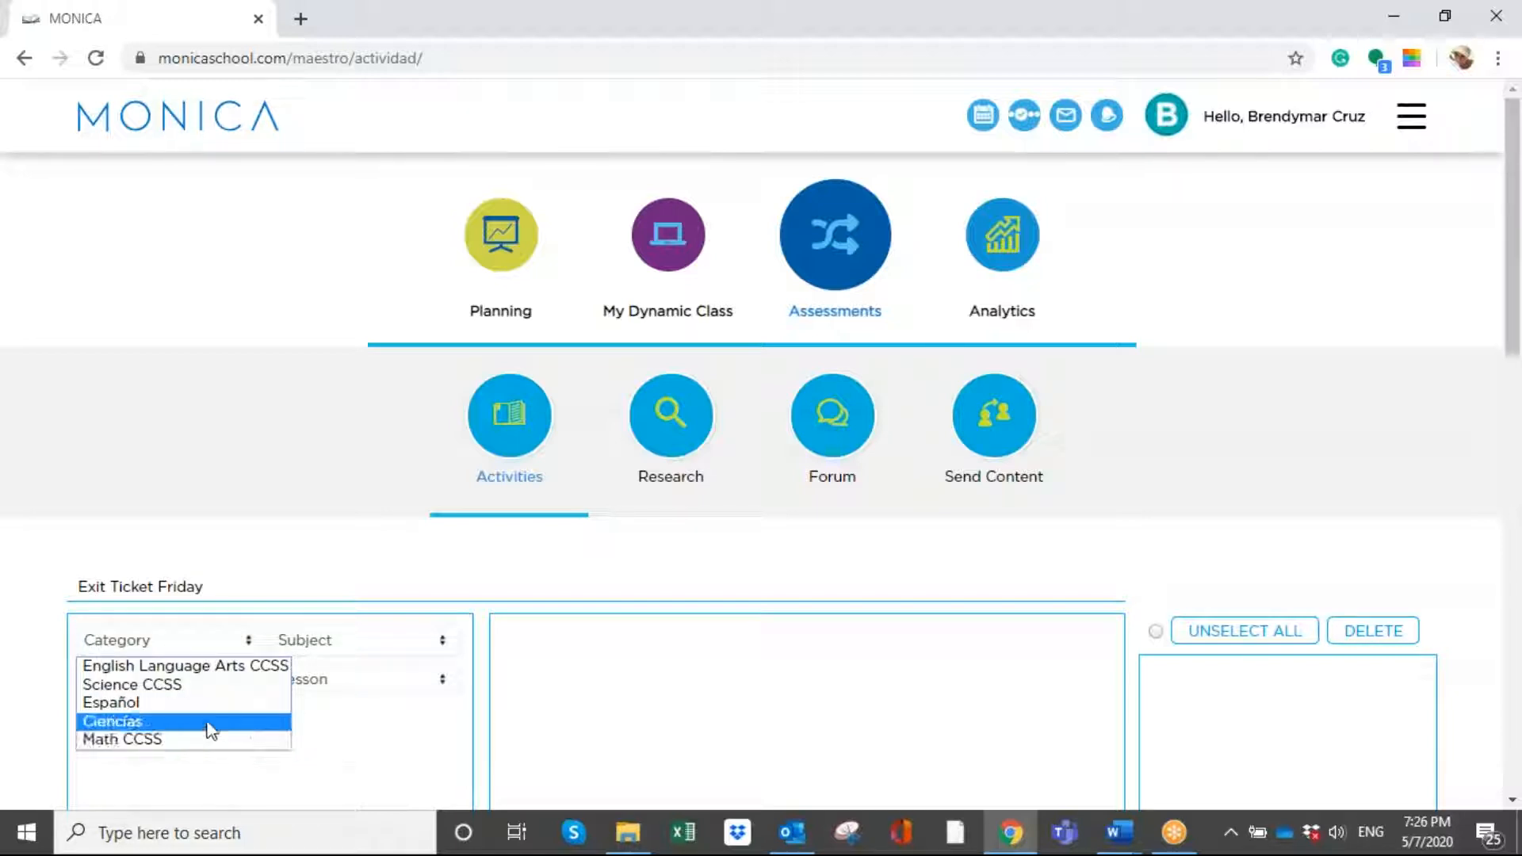
{"action": "left_click", "coordinate": [216, 686]}
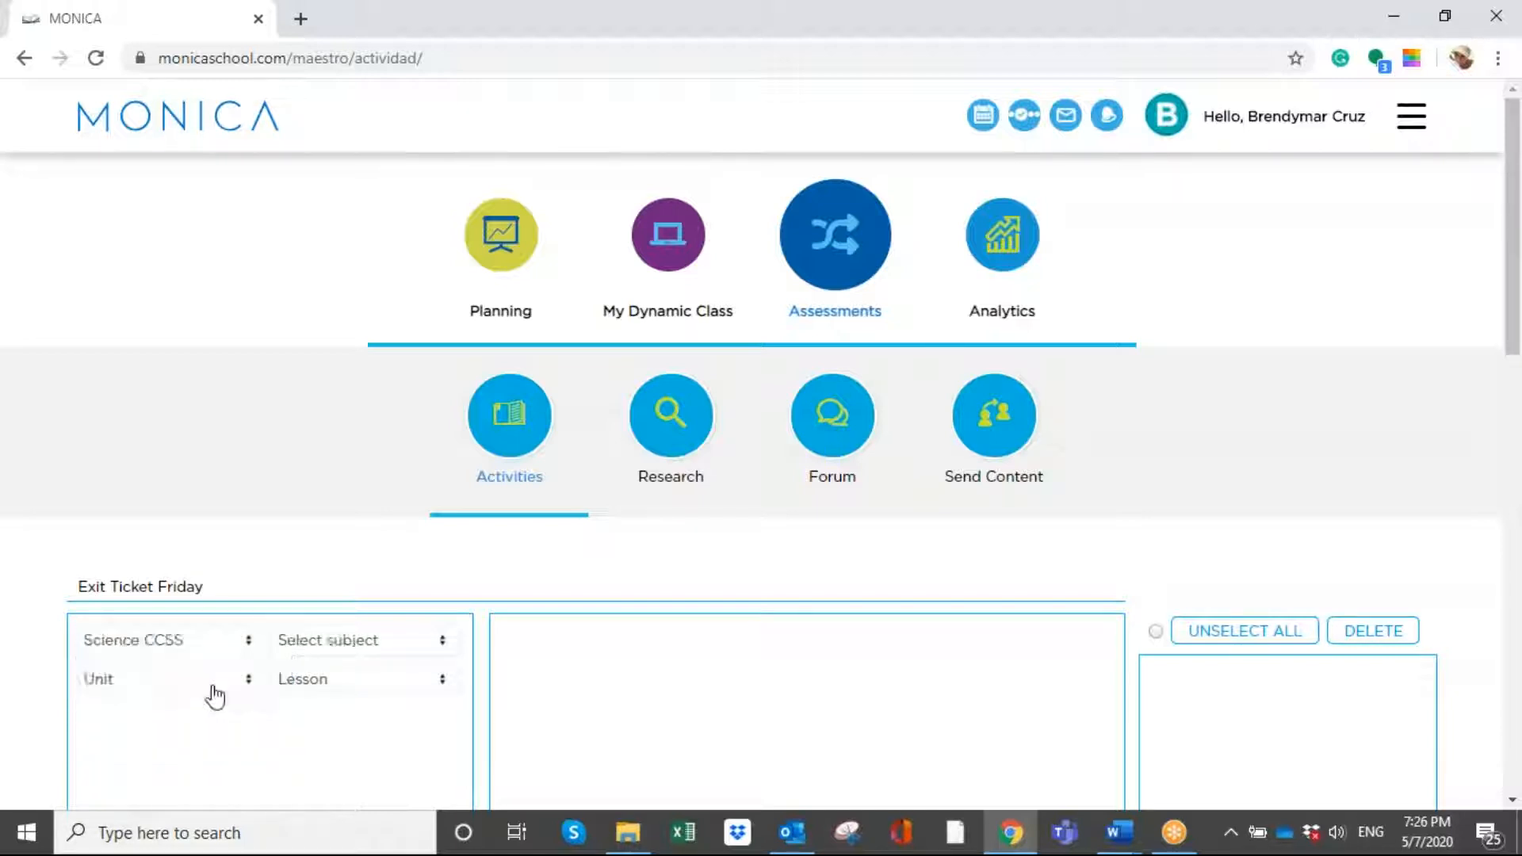
{"action": "left_click", "coordinate": [399, 644]}
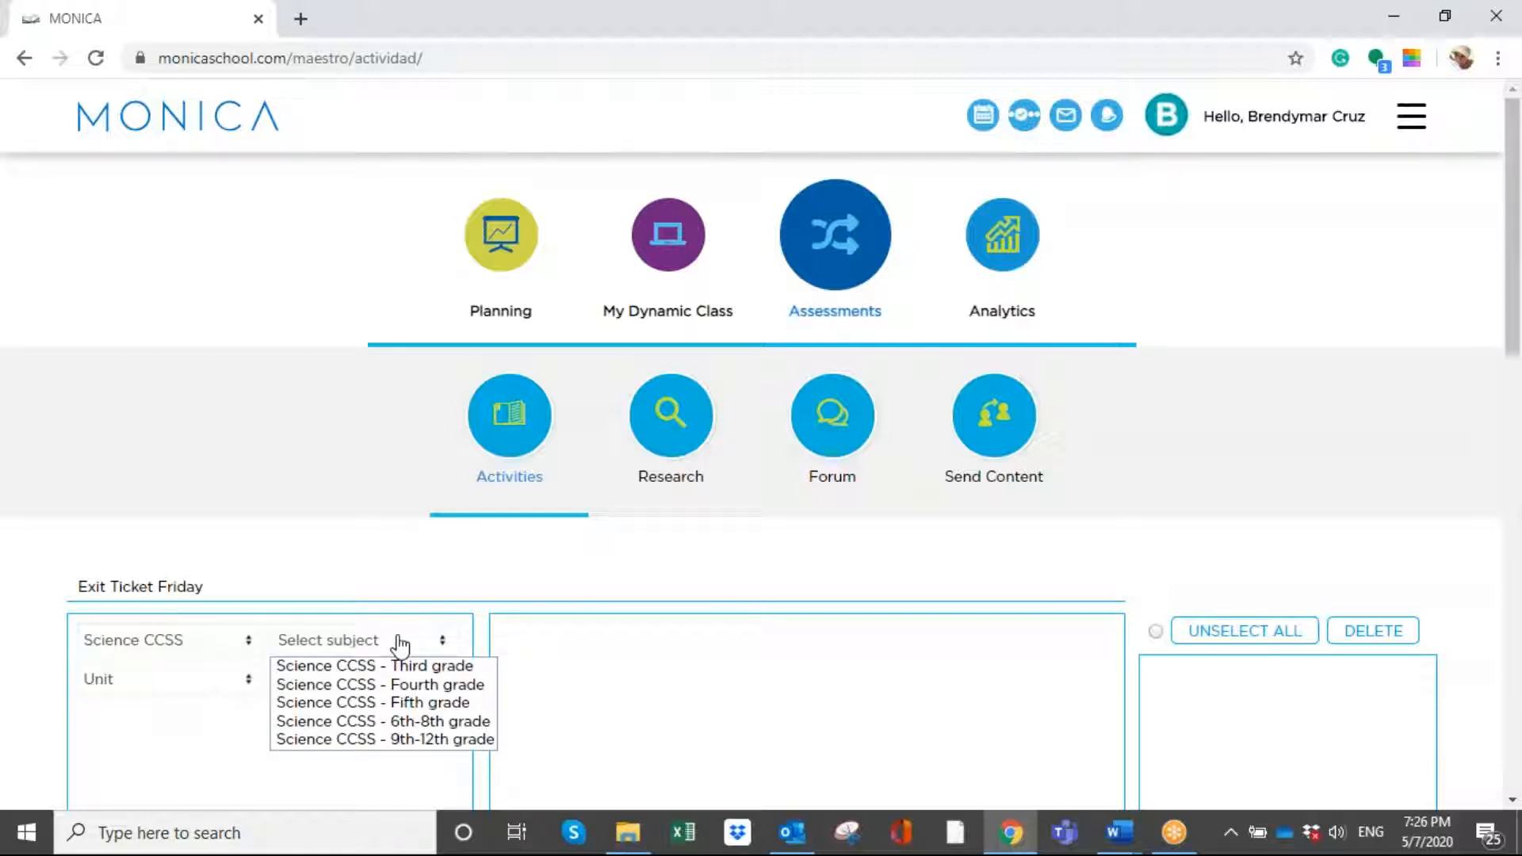
{"action": "left_click", "coordinate": [426, 741]}
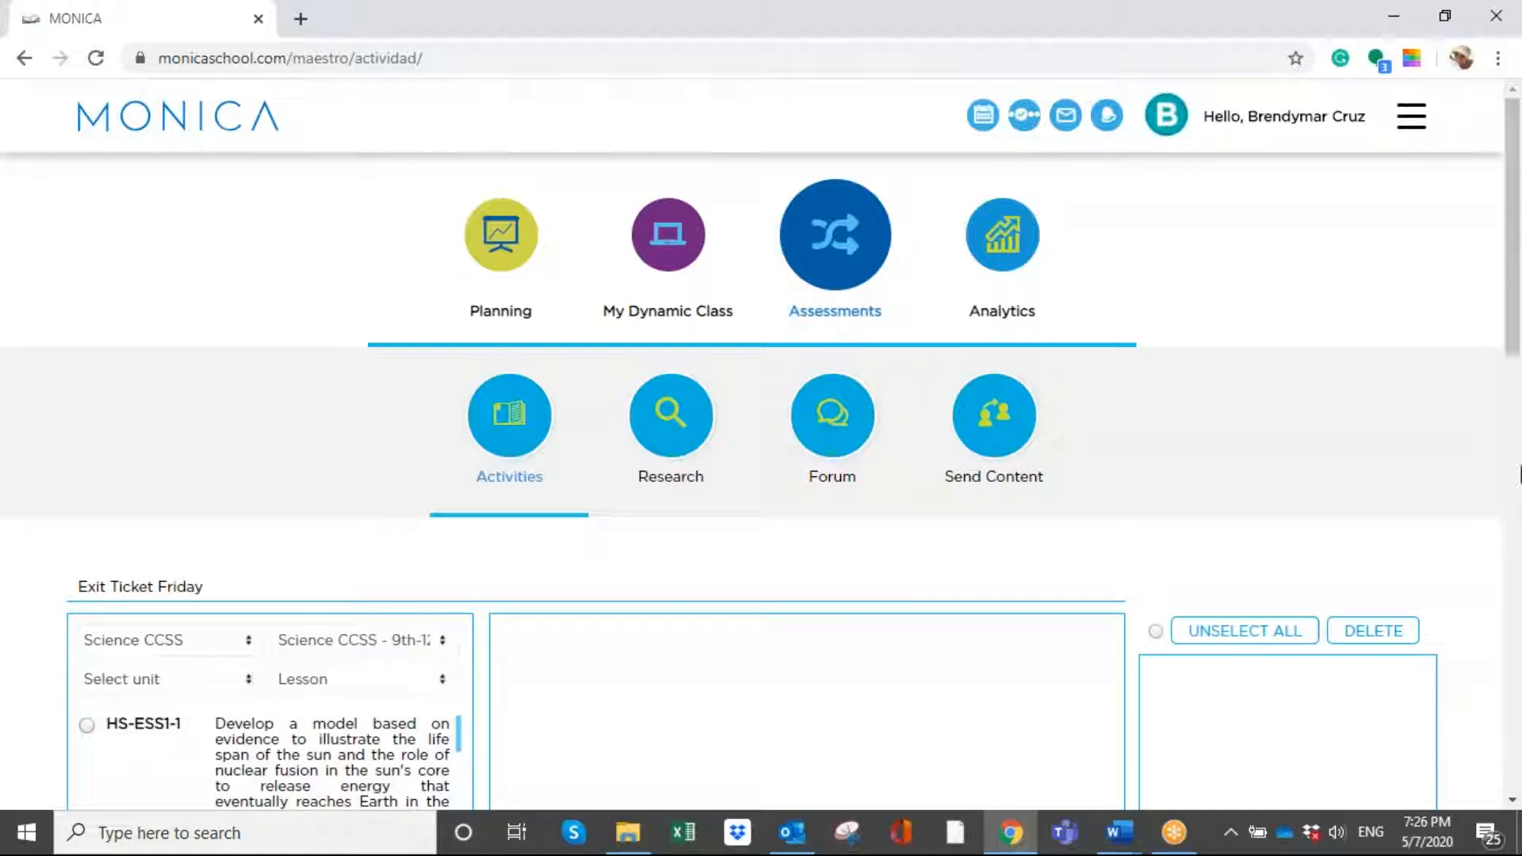
- Select standard HS-ESS2-1, on modeling Earth's internal and surface processes, to load its exercises
{"action": "left_click", "coordinate": [1429, 61]}
{"action": "left_click_drag", "start_coordinate": [1515, 151], "coordinate": [1518, 309]}
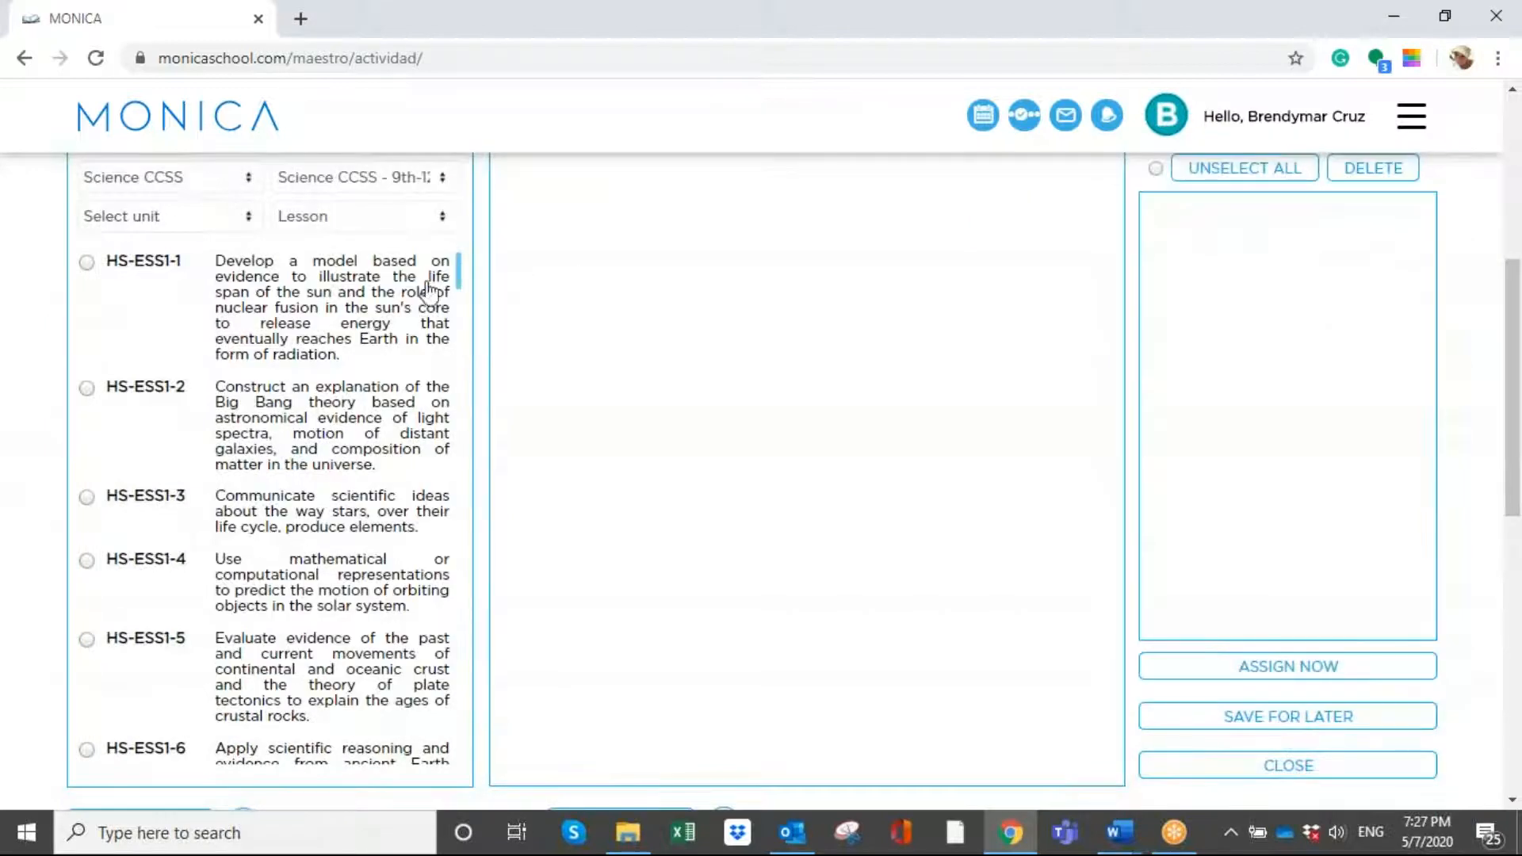
{"action": "mouse_move", "coordinate": [456, 269]}
{"action": "left_mouse_down"}
{"action": "mouse_move", "coordinate": [458, 289]}
{"action": "mouse_move", "coordinate": [458, 250]}
{"action": "left_mouse_up"}
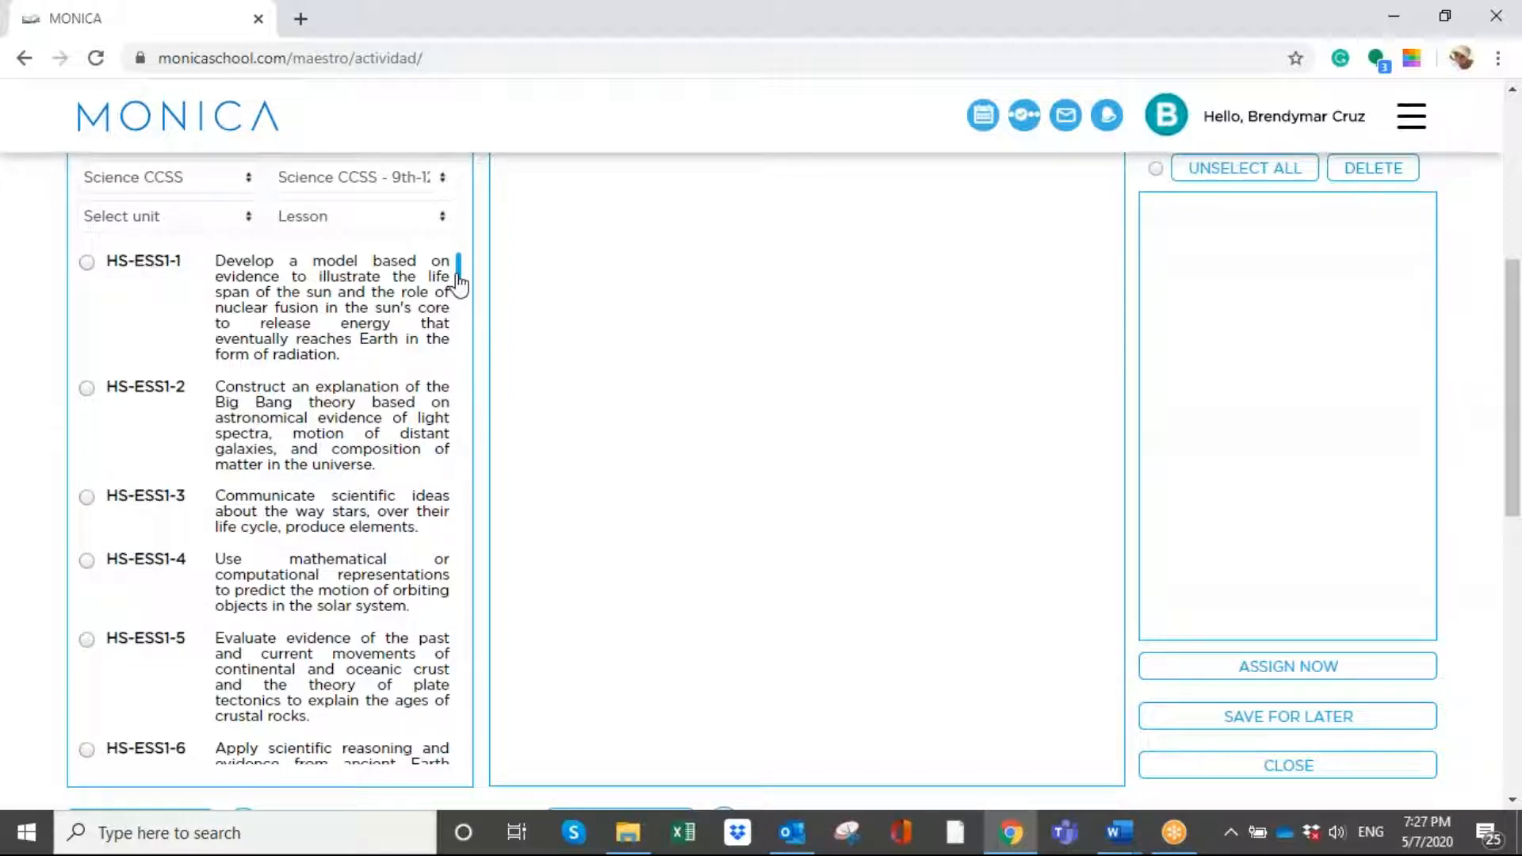
{"action": "left_click_drag", "start_coordinate": [458, 283], "coordinate": [458, 306]}
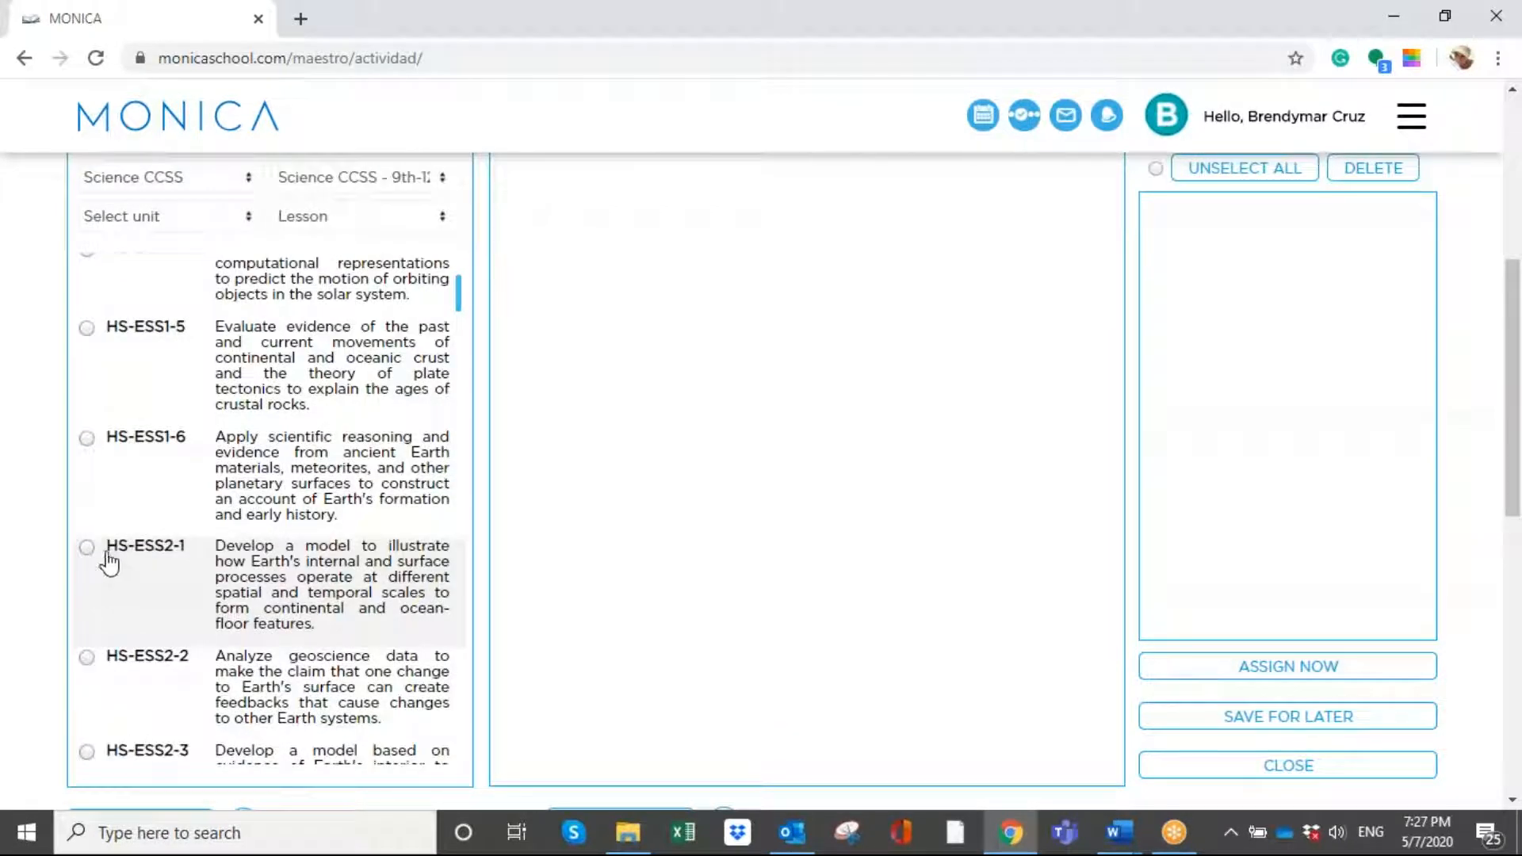
{"action": "left_click", "coordinate": [288, 558]}
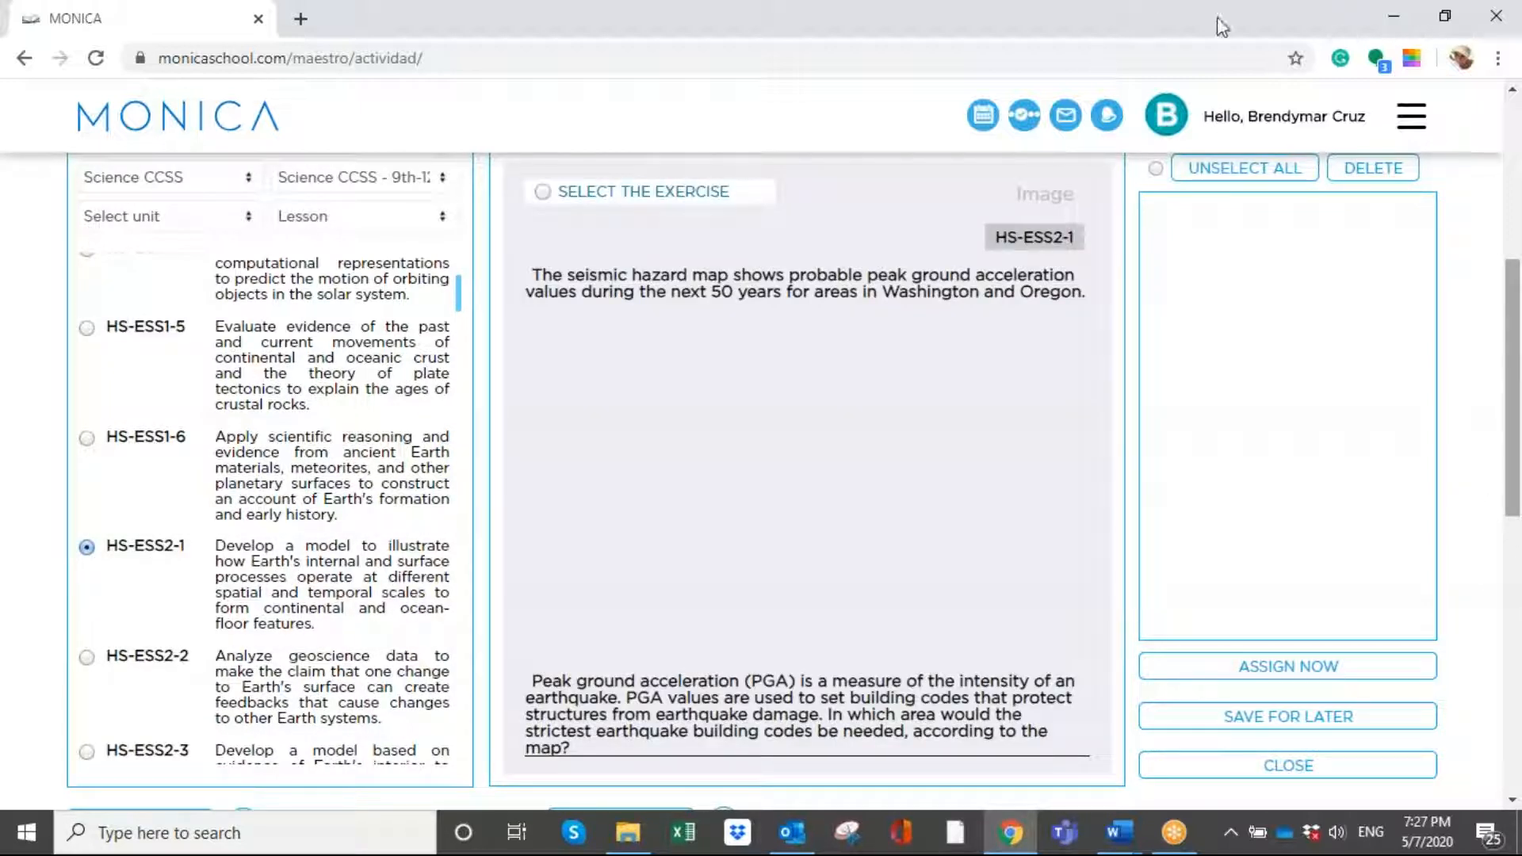
{"action": "left_click", "coordinate": [934, 73]}
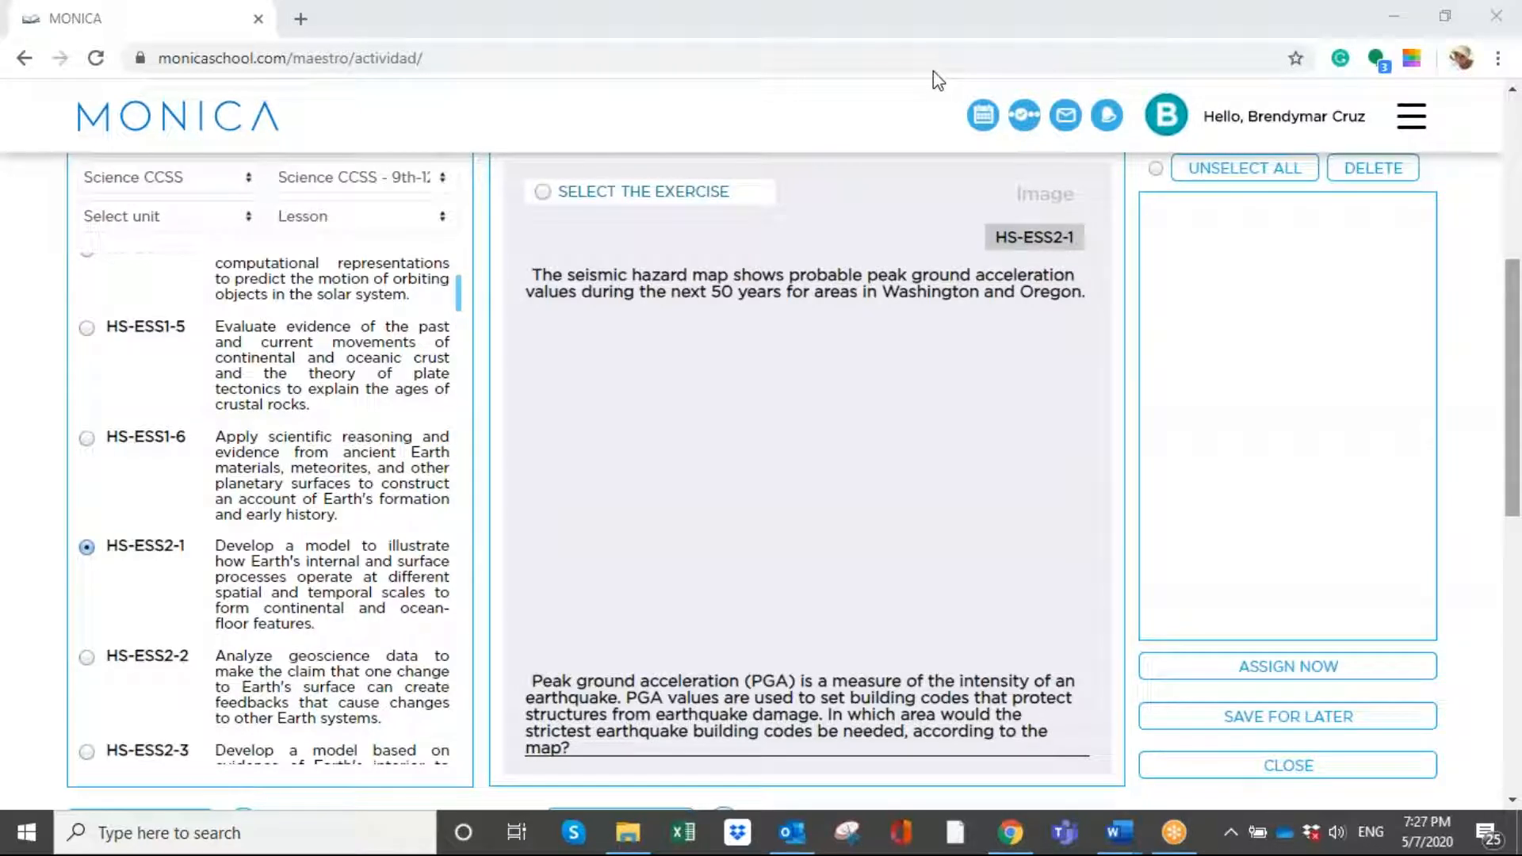
- Review the seismic hazard map question on Washington and Oregon and add it to the activity
{"action": "scroll", "coordinate": [638, 388], "scroll_direction": "up", "scroll_amount": 2}
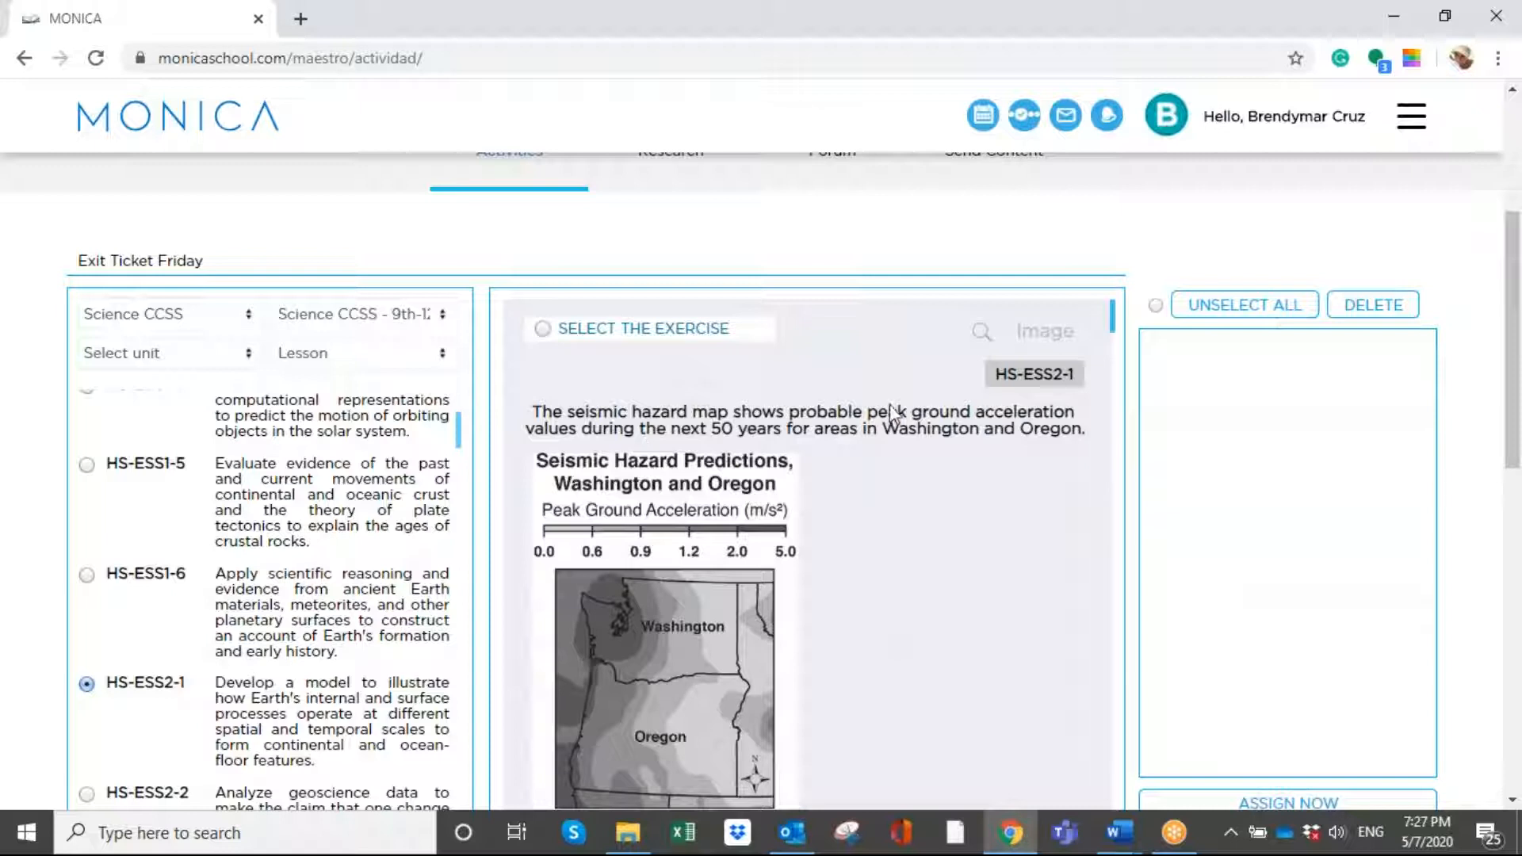
{"action": "left_click_drag", "start_coordinate": [1113, 329], "coordinate": [1112, 295]}
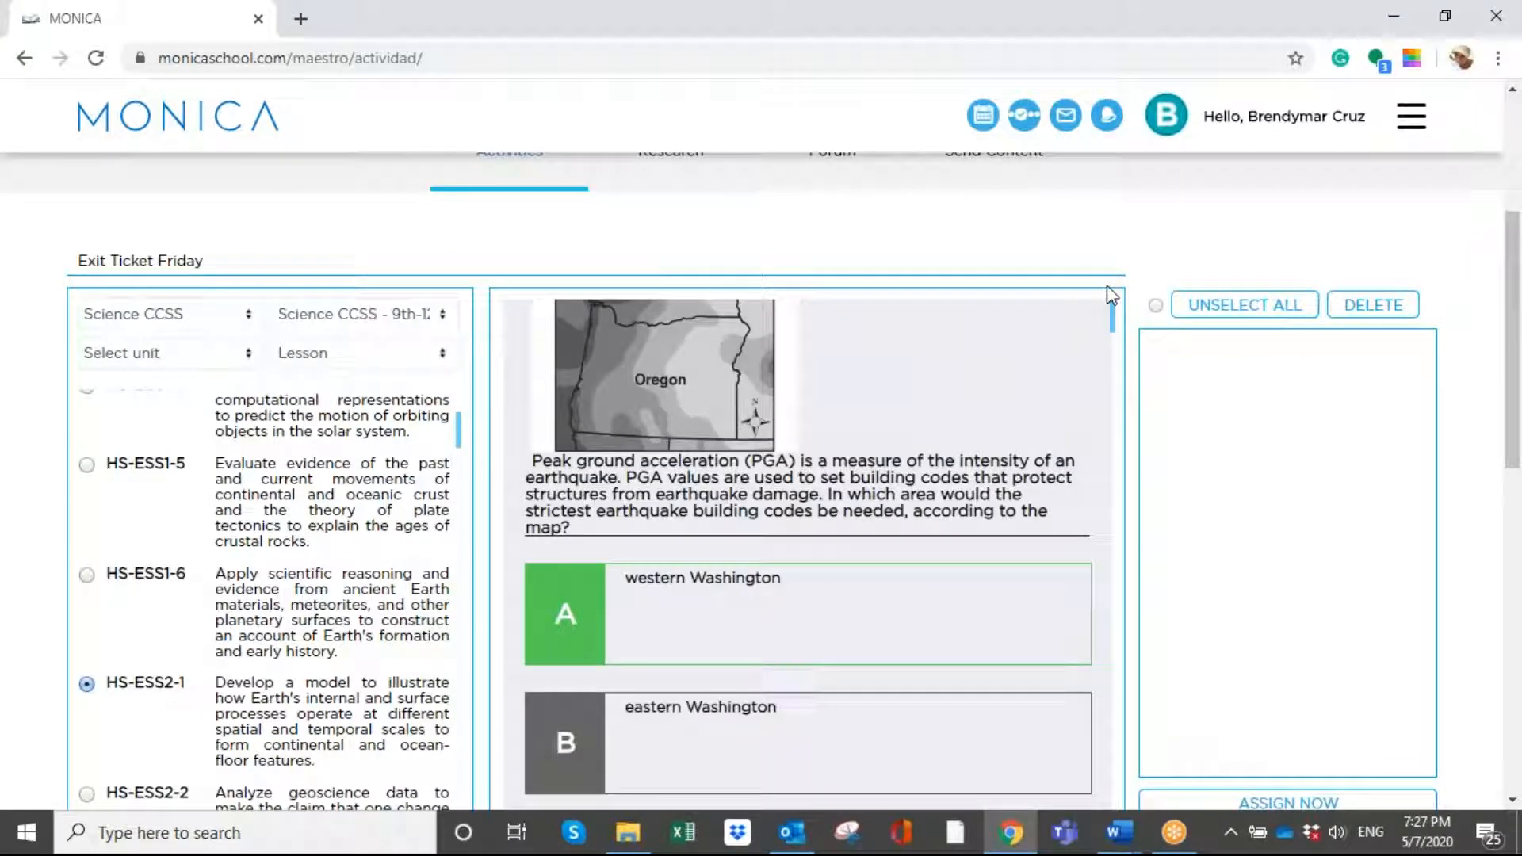
{"action": "scroll", "coordinate": [1114, 302], "scroll_direction": "up", "scroll_amount": 4}
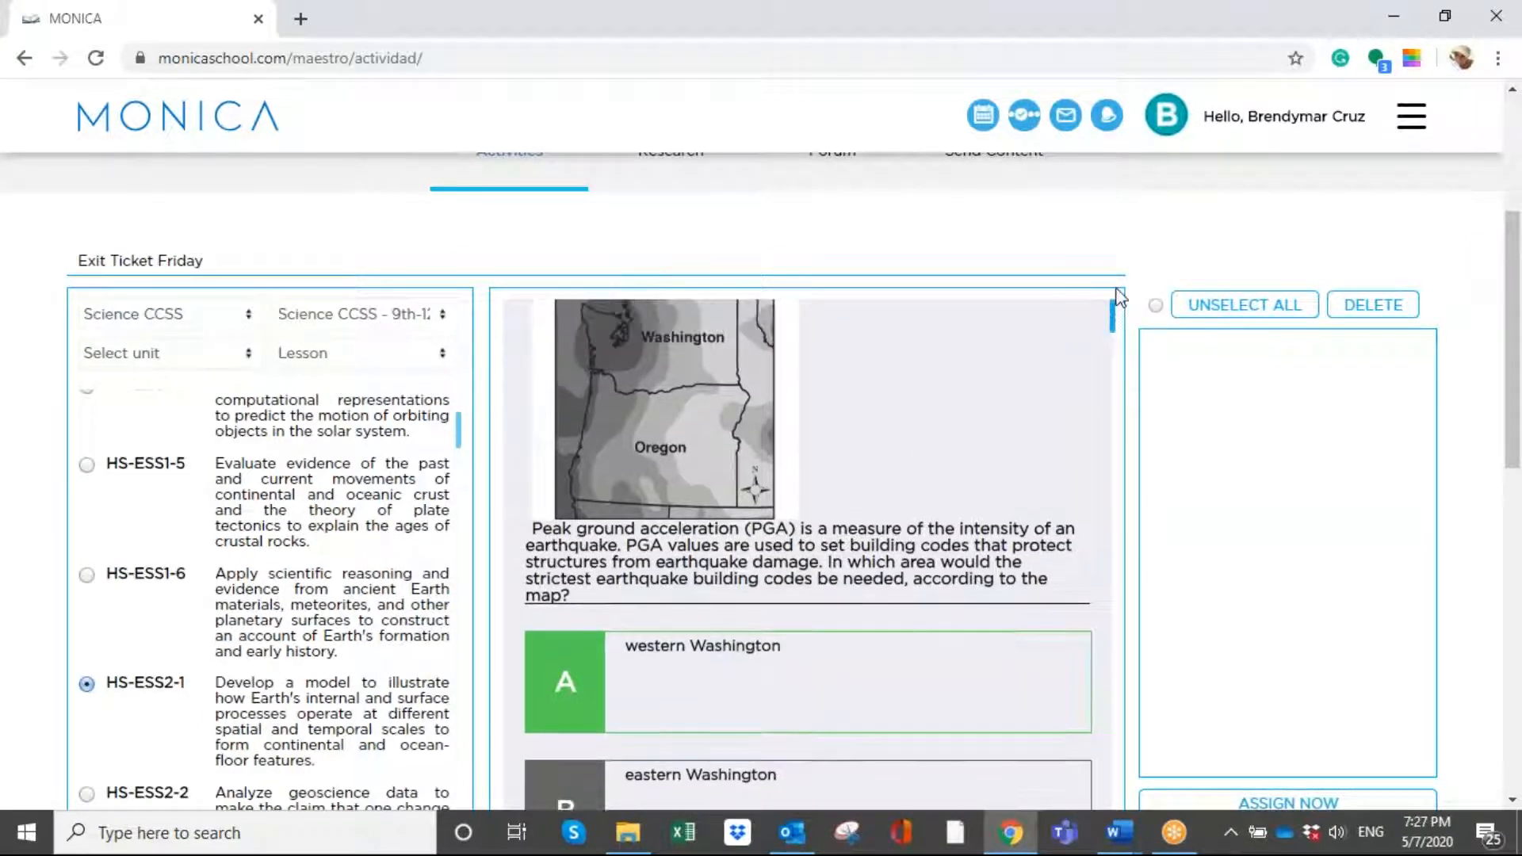
{"action": "scroll", "coordinate": [1113, 306], "scroll_direction": "up", "scroll_amount": 1}
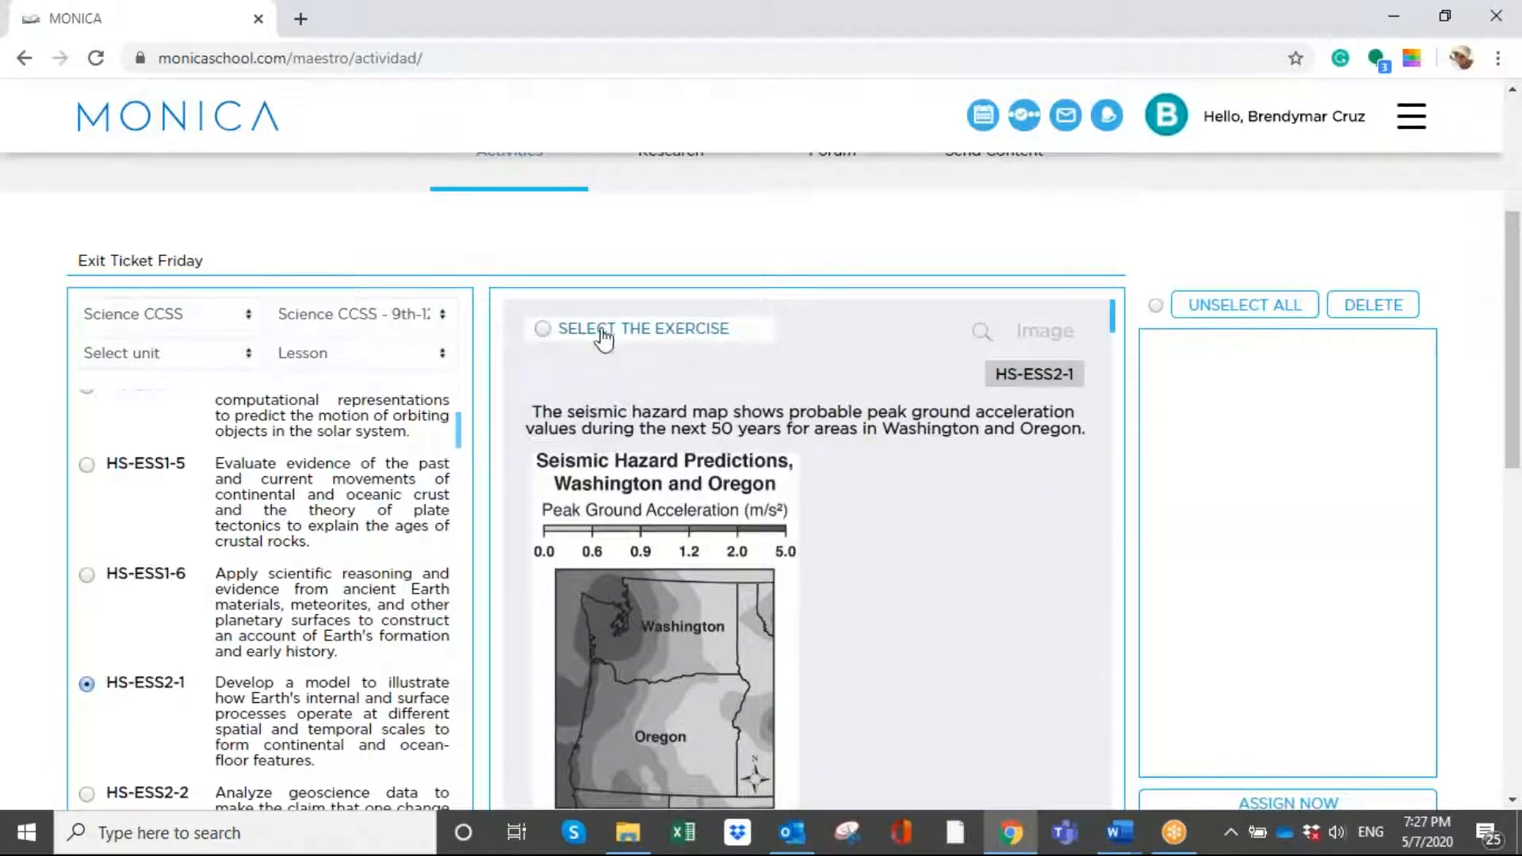
{"action": "left_click", "coordinate": [660, 334]}
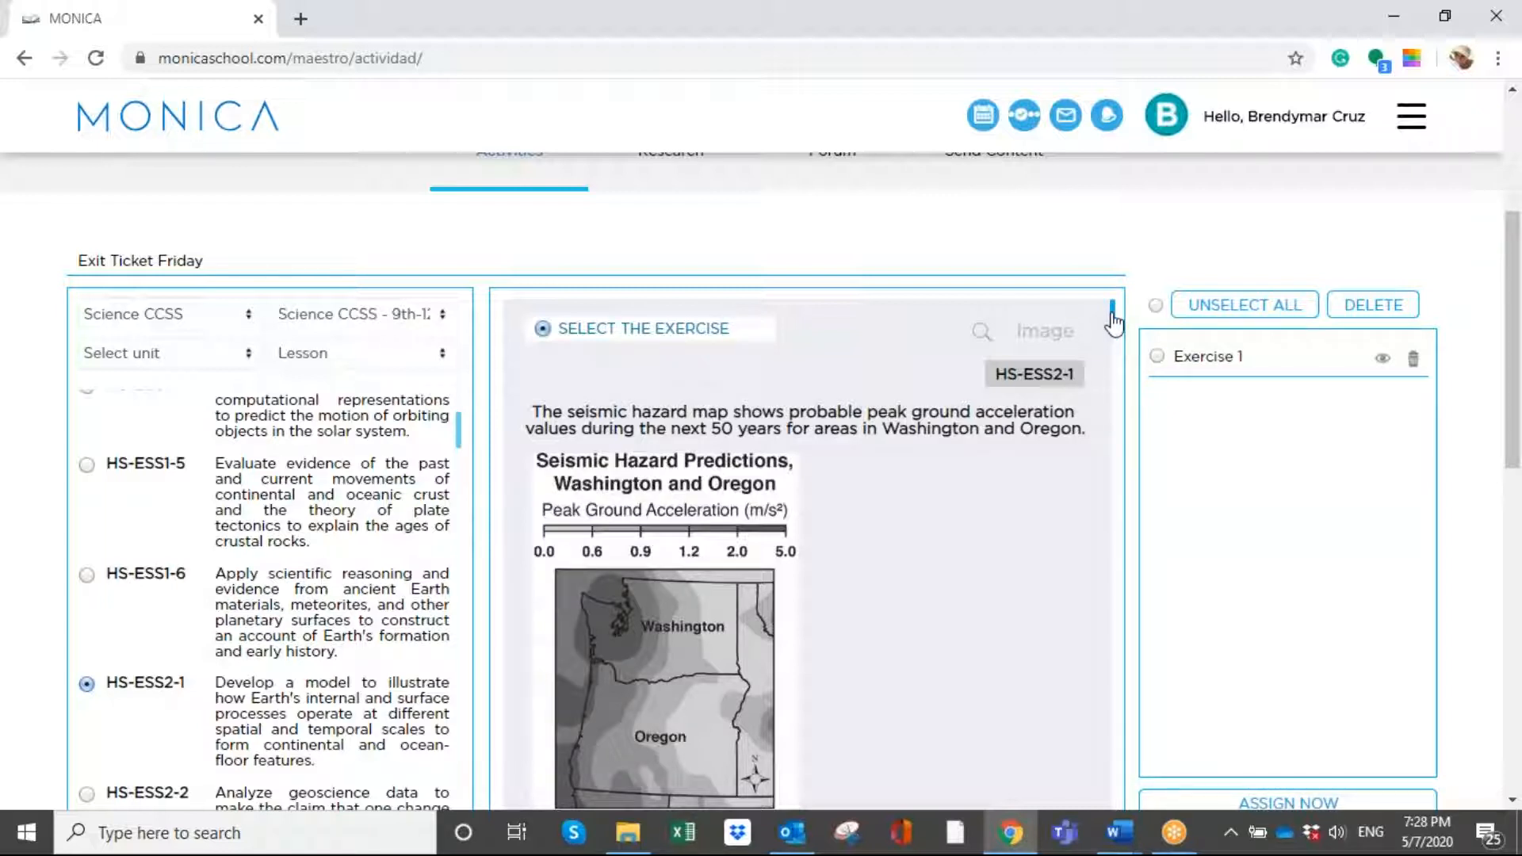
- Add the exercise comparing structures at convergent boundaries under the ocean and on land to the activity
{"action": "left_click_drag", "start_coordinate": [1113, 321], "coordinate": [1114, 329]}
{"action": "scroll", "coordinate": [1112, 328], "scroll_direction": "up", "scroll_amount": 8}
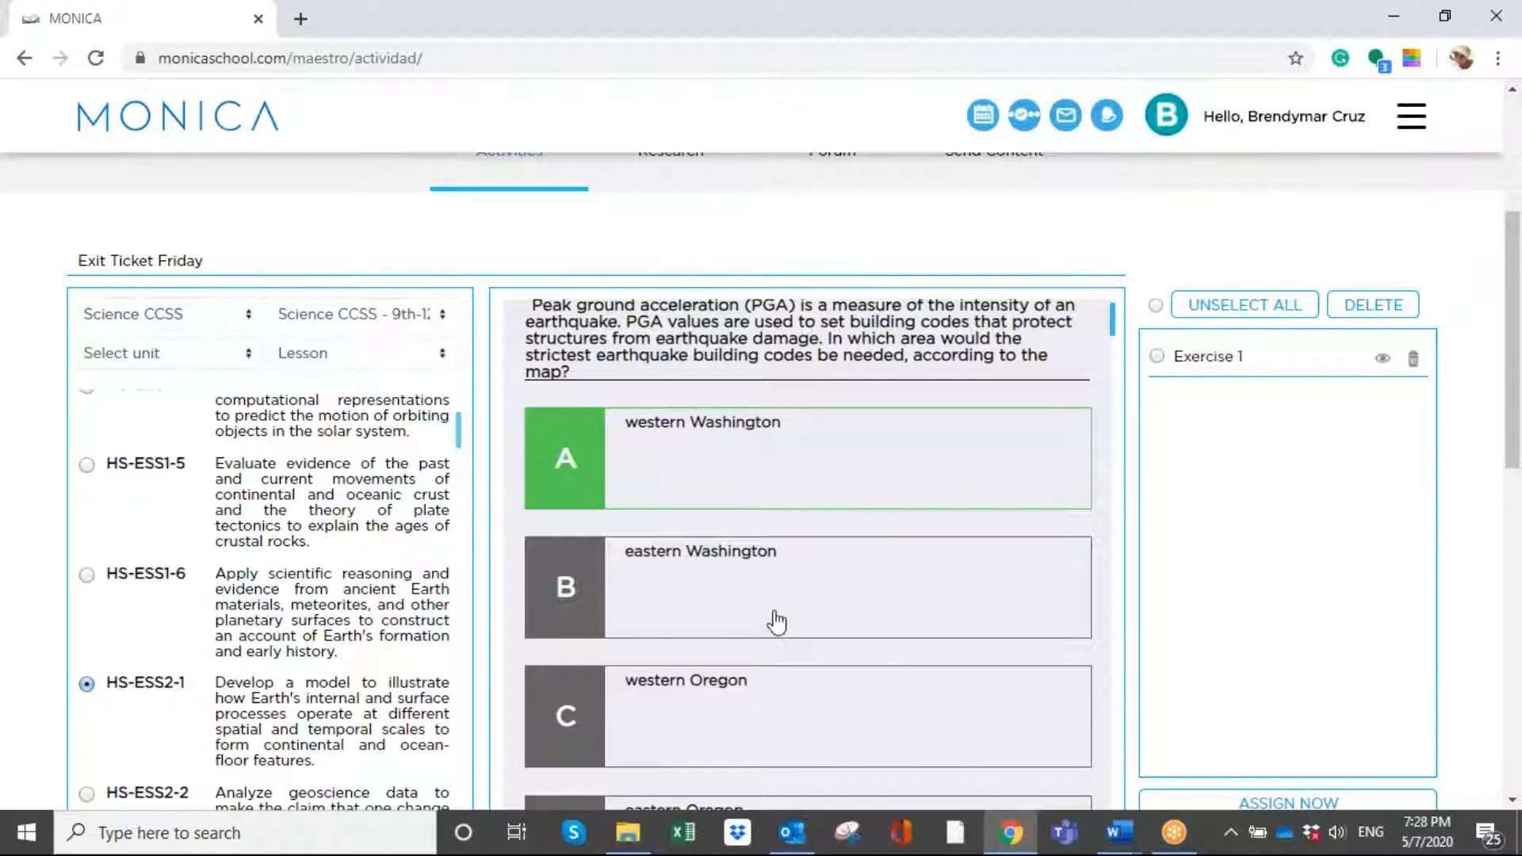
{"action": "scroll", "coordinate": [782, 676], "scroll_direction": "down", "scroll_amount": 7}
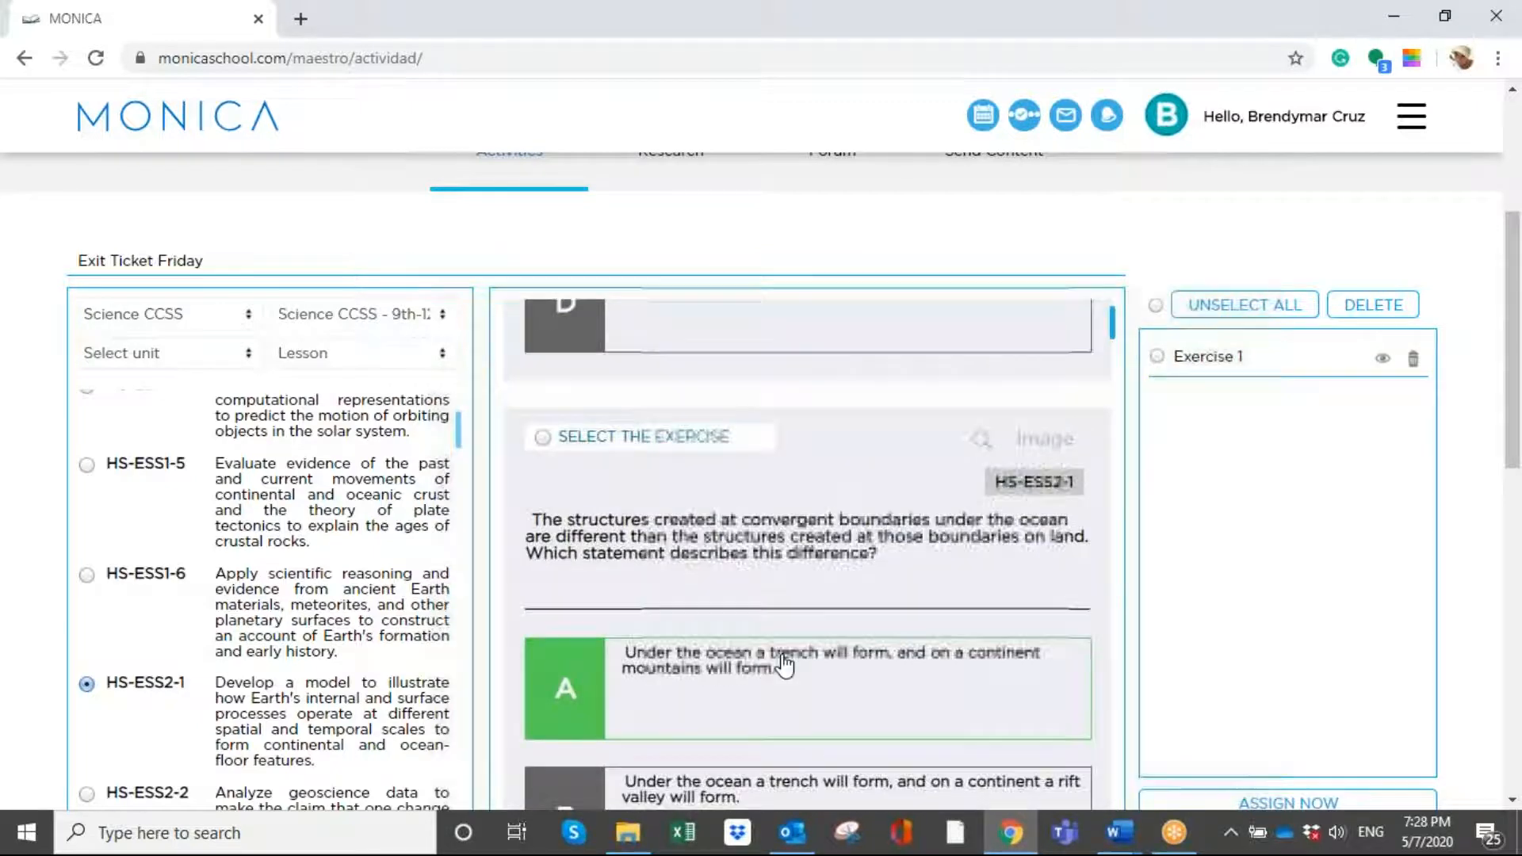
{"action": "left_click", "coordinate": [718, 440]}
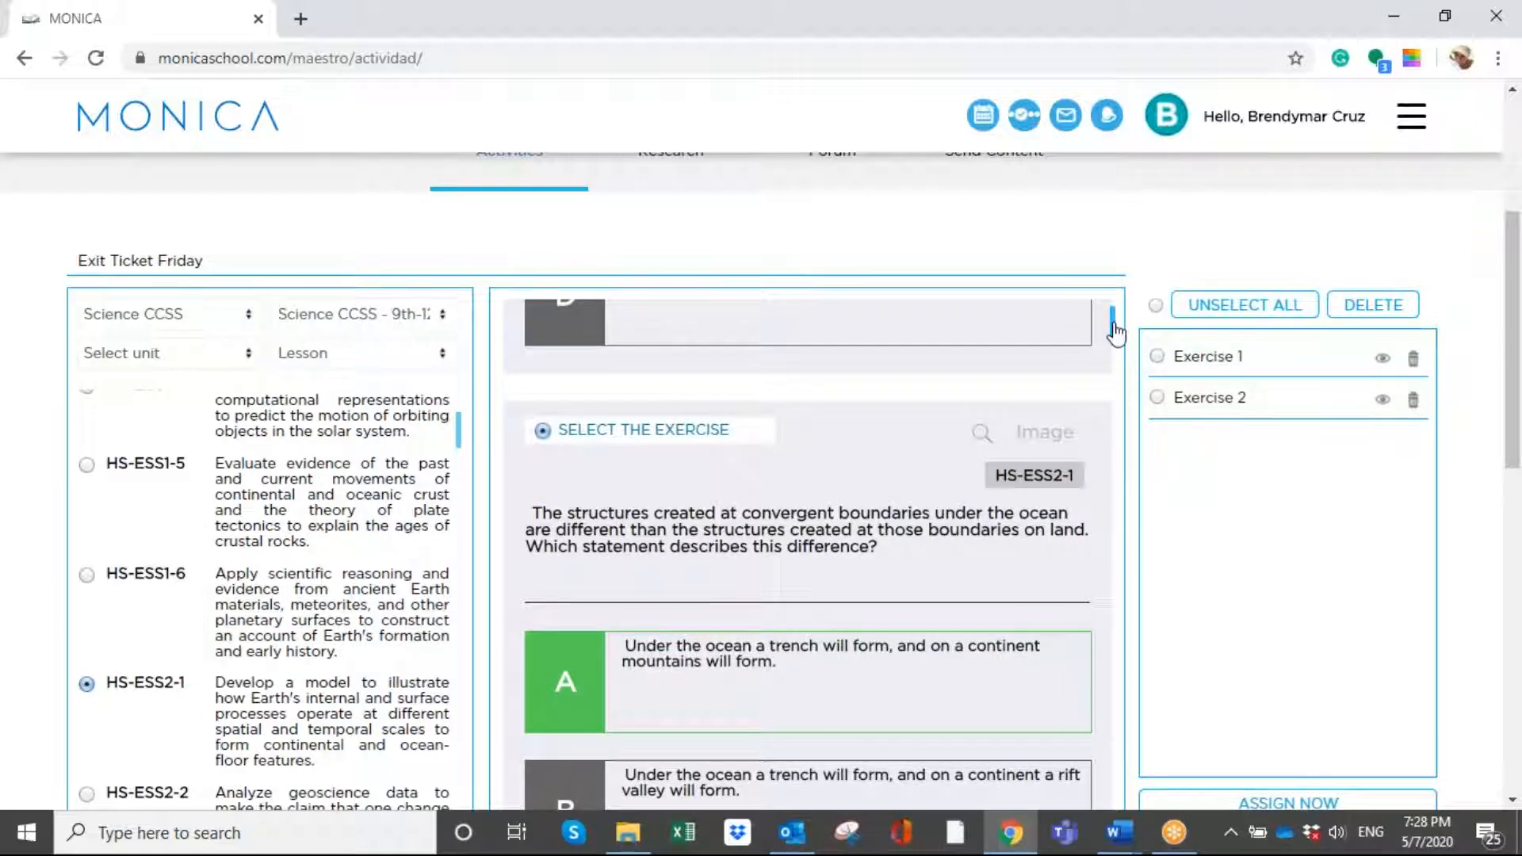
- Add the exercise about the area with the lowest probability of a lahar to the activity
{"action": "left_click_drag", "start_coordinate": [1114, 331], "coordinate": [1113, 342]}
{"action": "scroll", "coordinate": [685, 468], "scroll_direction": "up", "scroll_amount": 3}
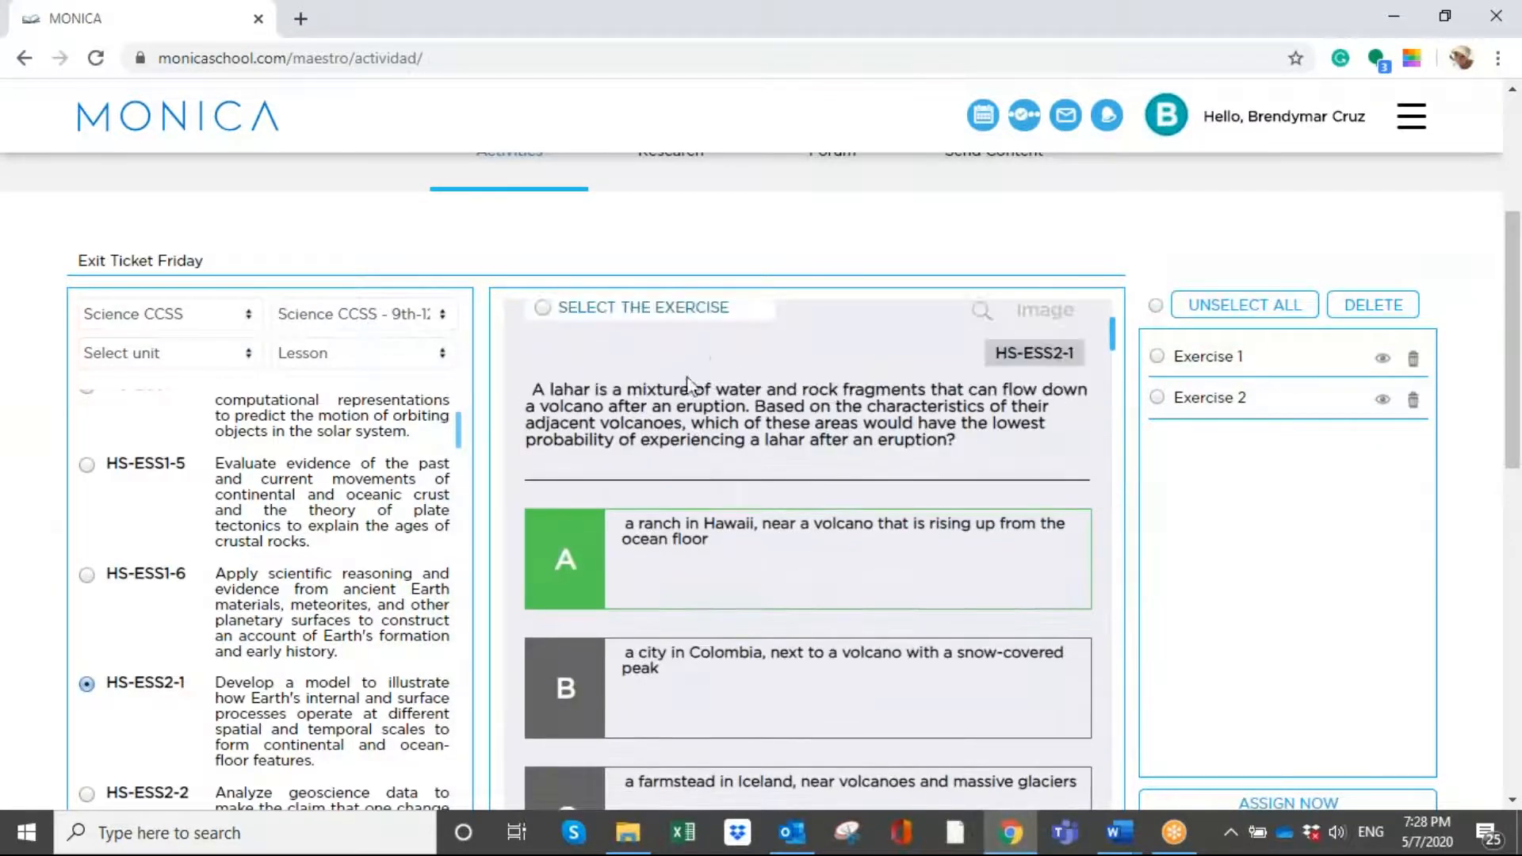
{"action": "left_click", "coordinate": [716, 311]}
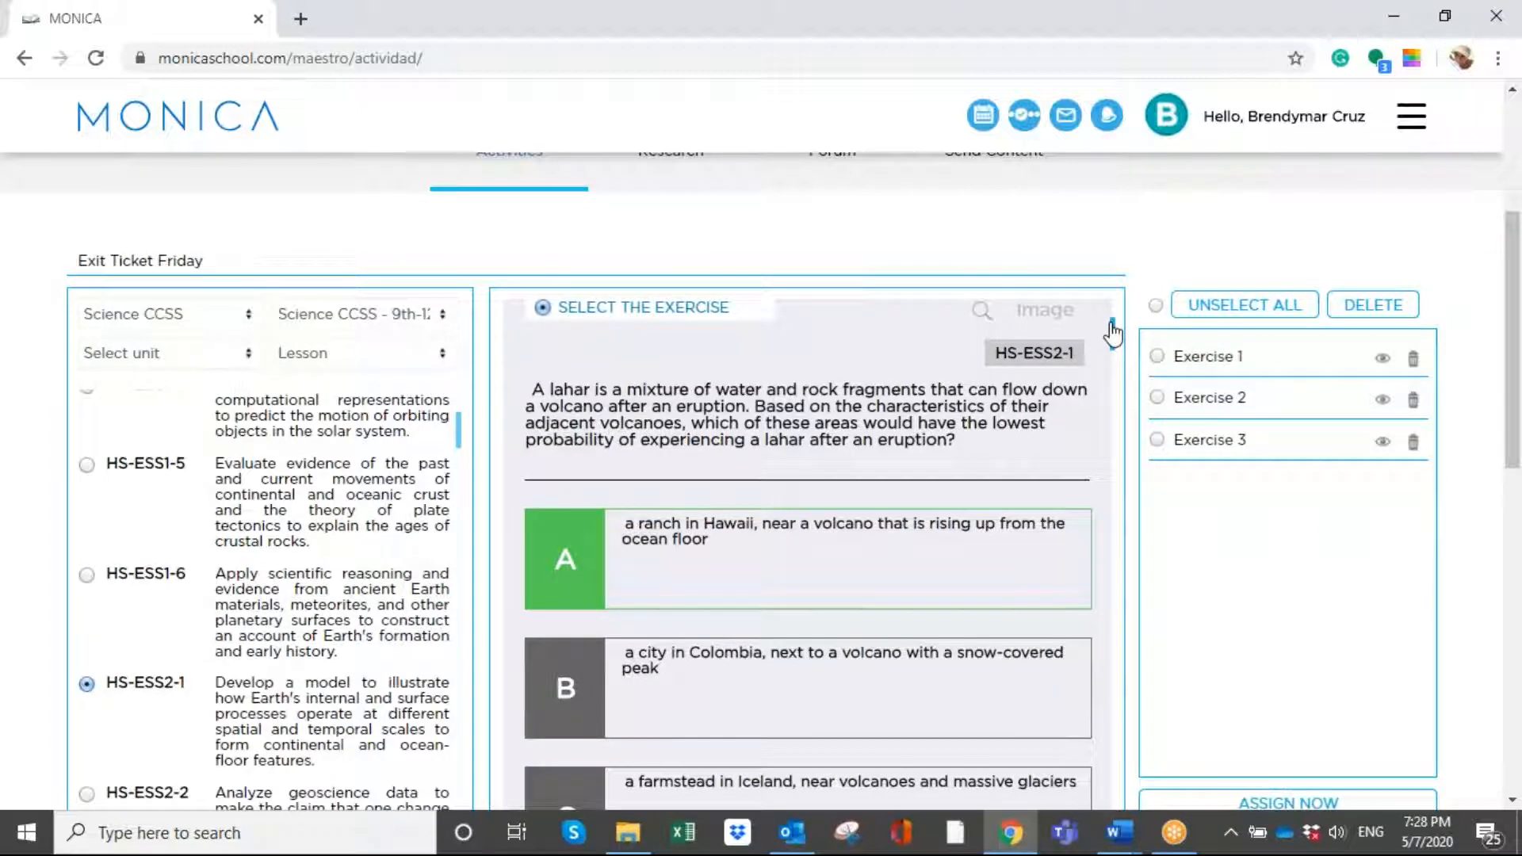
- Look through further HS-ESS2-1 questions and add the exercise about waves and currents eroding the beach
{"action": "left_click_drag", "start_coordinate": [1111, 331], "coordinate": [1114, 357]}
{"action": "scroll", "coordinate": [1113, 355], "scroll_direction": "down", "scroll_amount": 10}
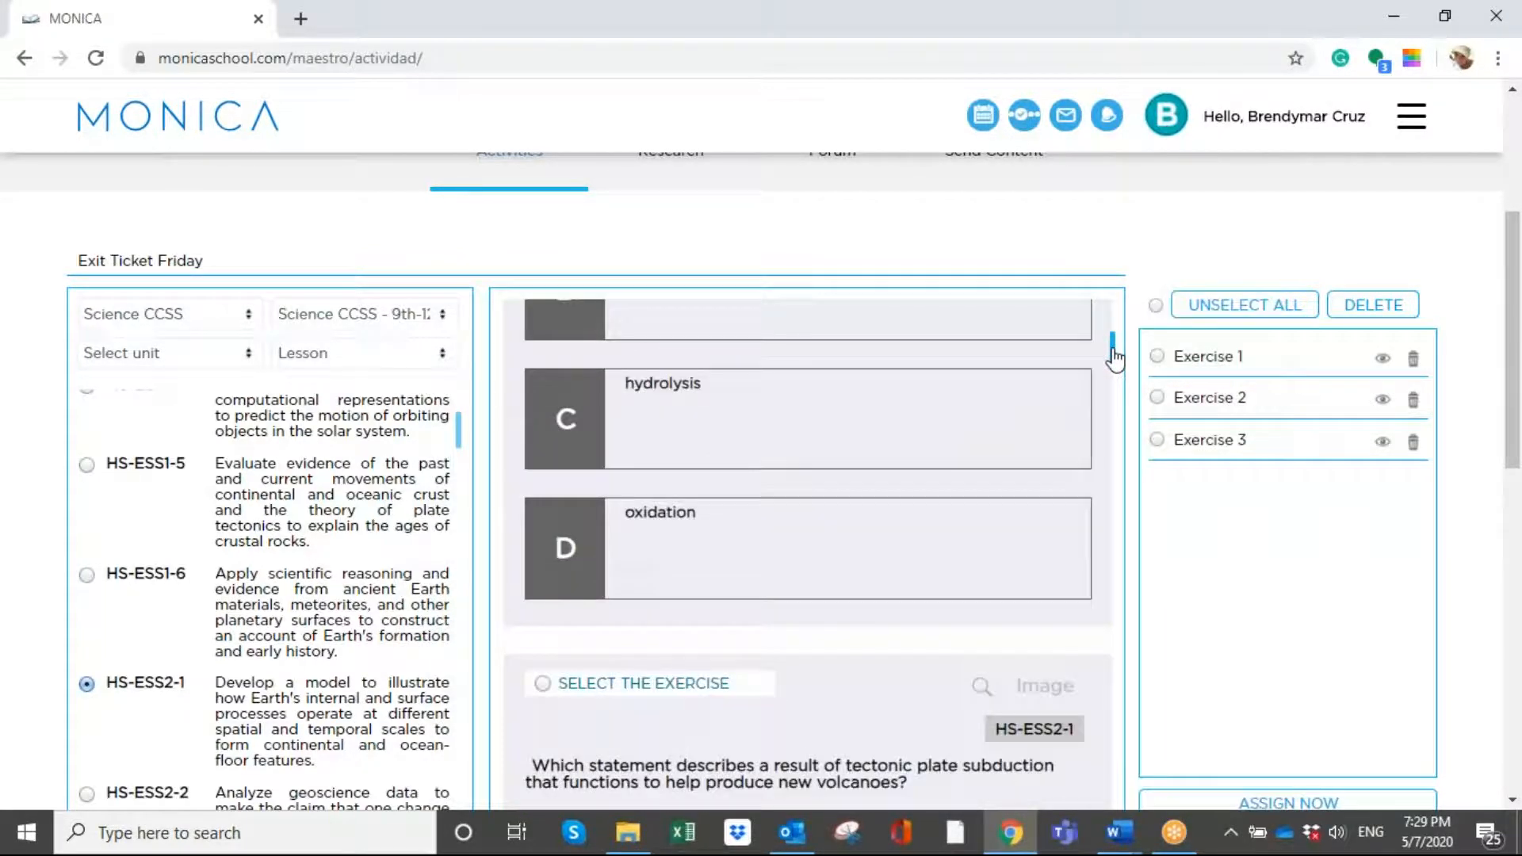
{"action": "scroll", "coordinate": [1114, 354], "scroll_direction": "up", "scroll_amount": 8}
{"action": "scroll", "coordinate": [614, 444], "scroll_direction": "up", "scroll_amount": 1}
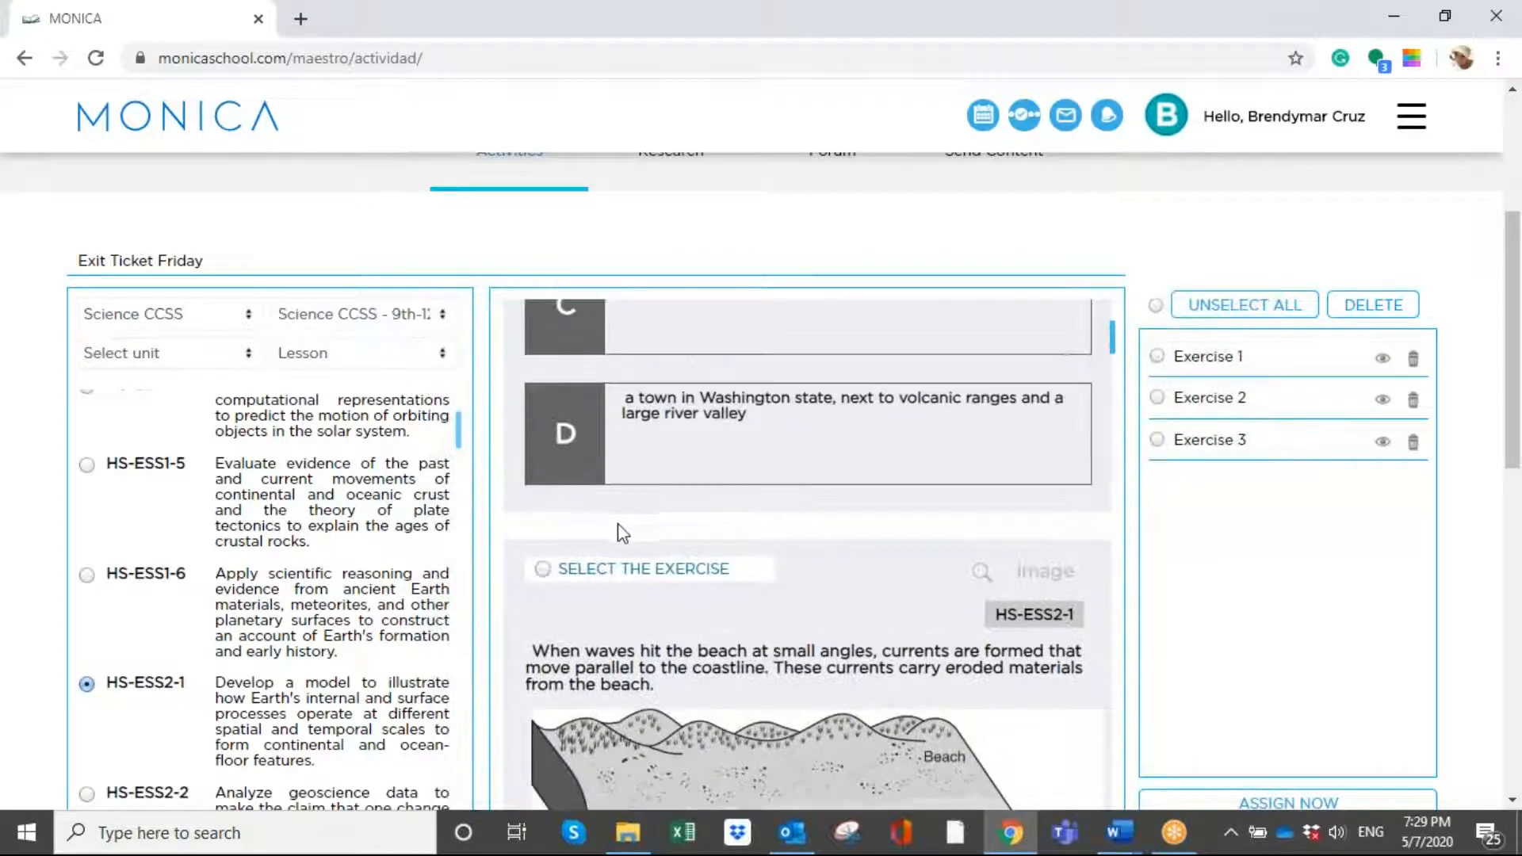
{"action": "left_click", "coordinate": [625, 555]}
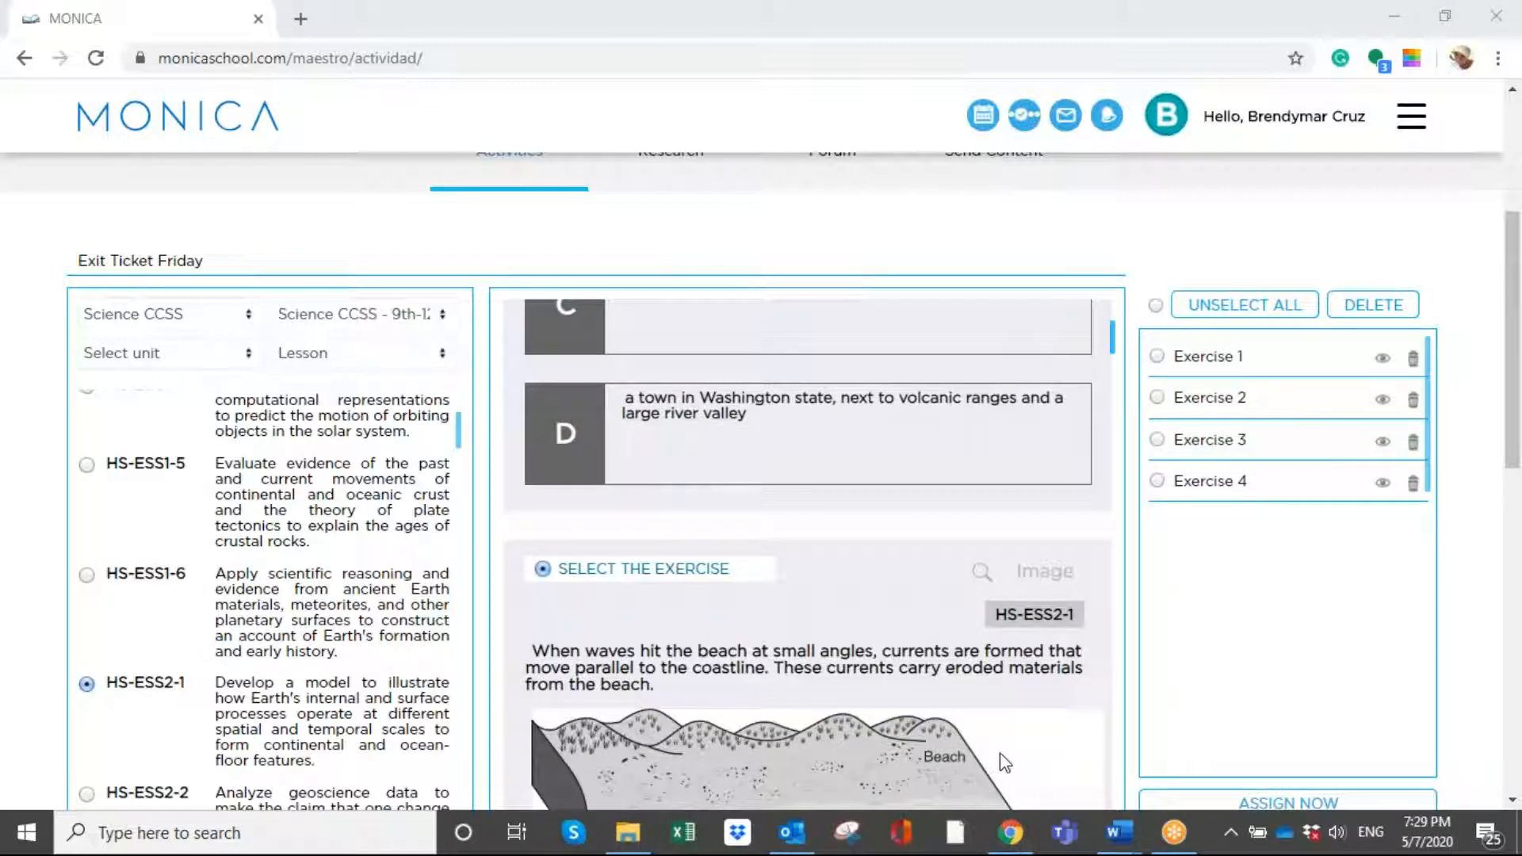
- Filter the standards by the High School Earth and Space Sciences unit and select HS-ESS3-3 and HS-ESS3-2
{"action": "left_click", "coordinate": [115, 358]}
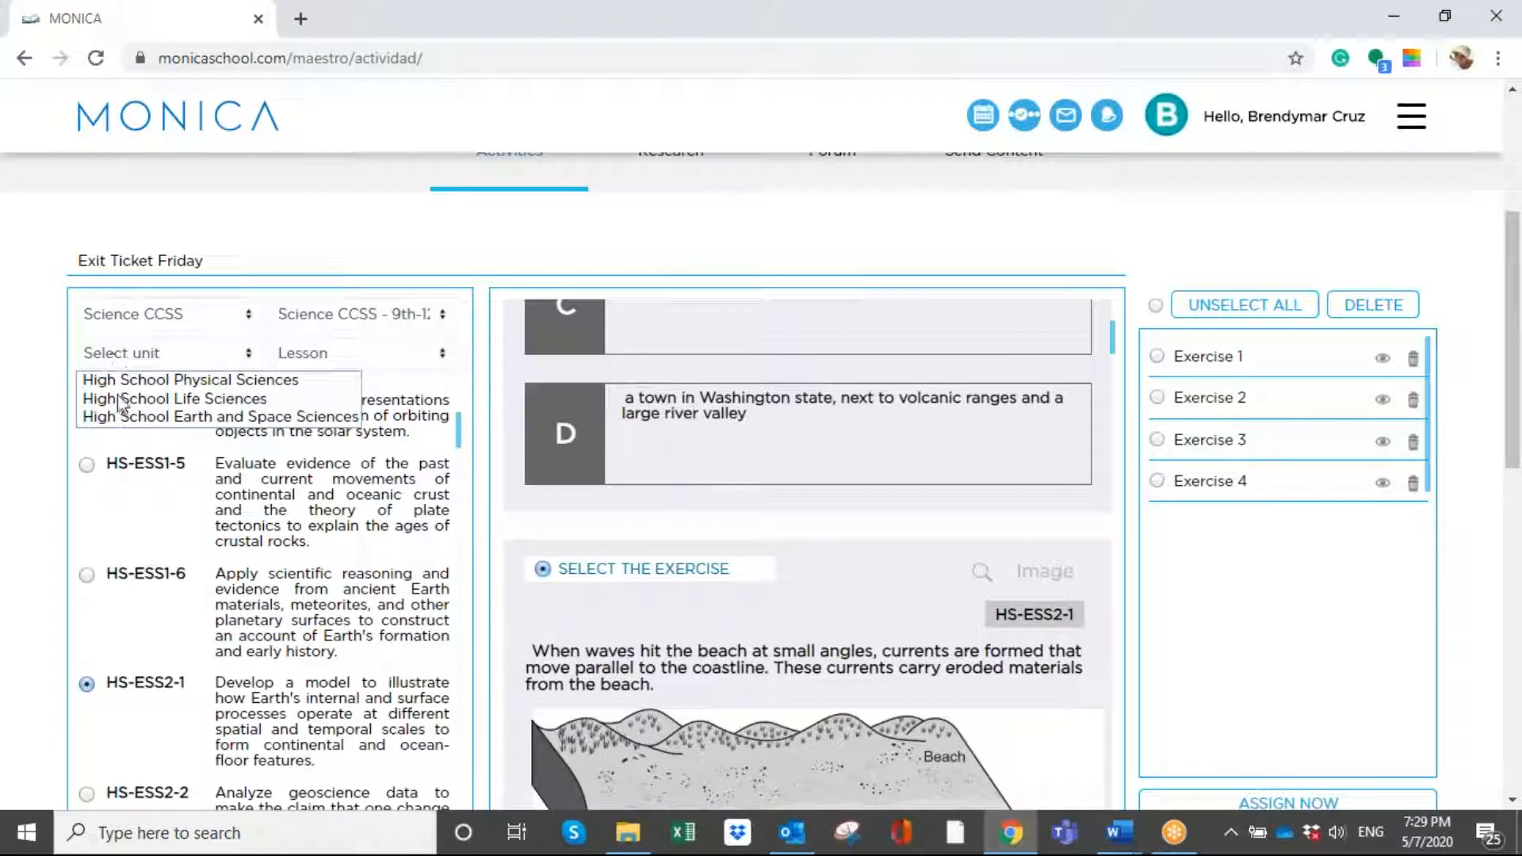
{"action": "left_click", "coordinate": [316, 418]}
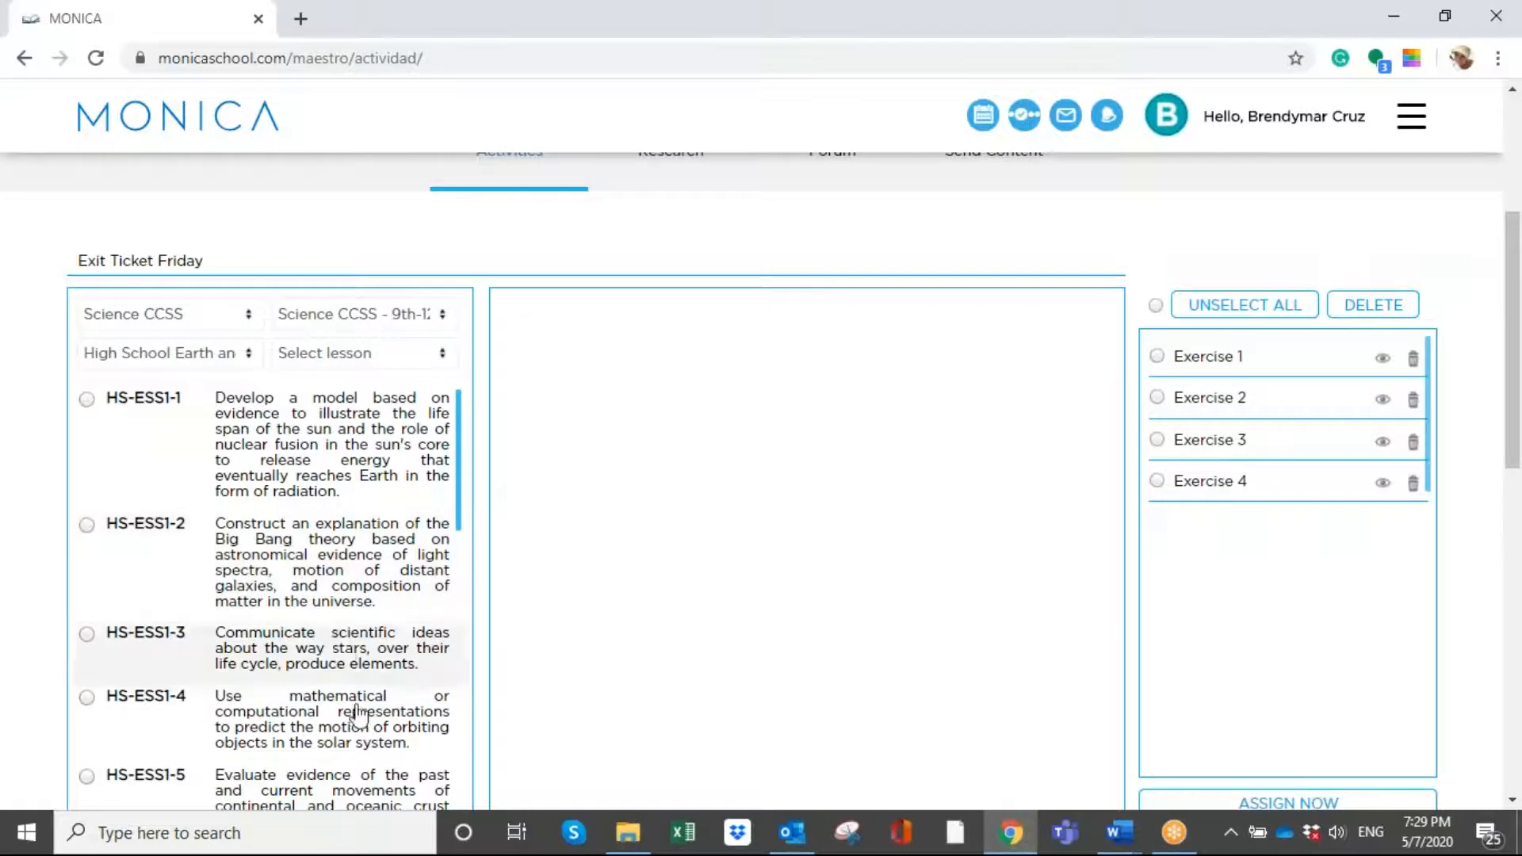
{"action": "scroll", "coordinate": [346, 696], "scroll_direction": "down", "scroll_amount": 10}
{"action": "scroll", "coordinate": [356, 662], "scroll_direction": "down", "scroll_amount": 5}
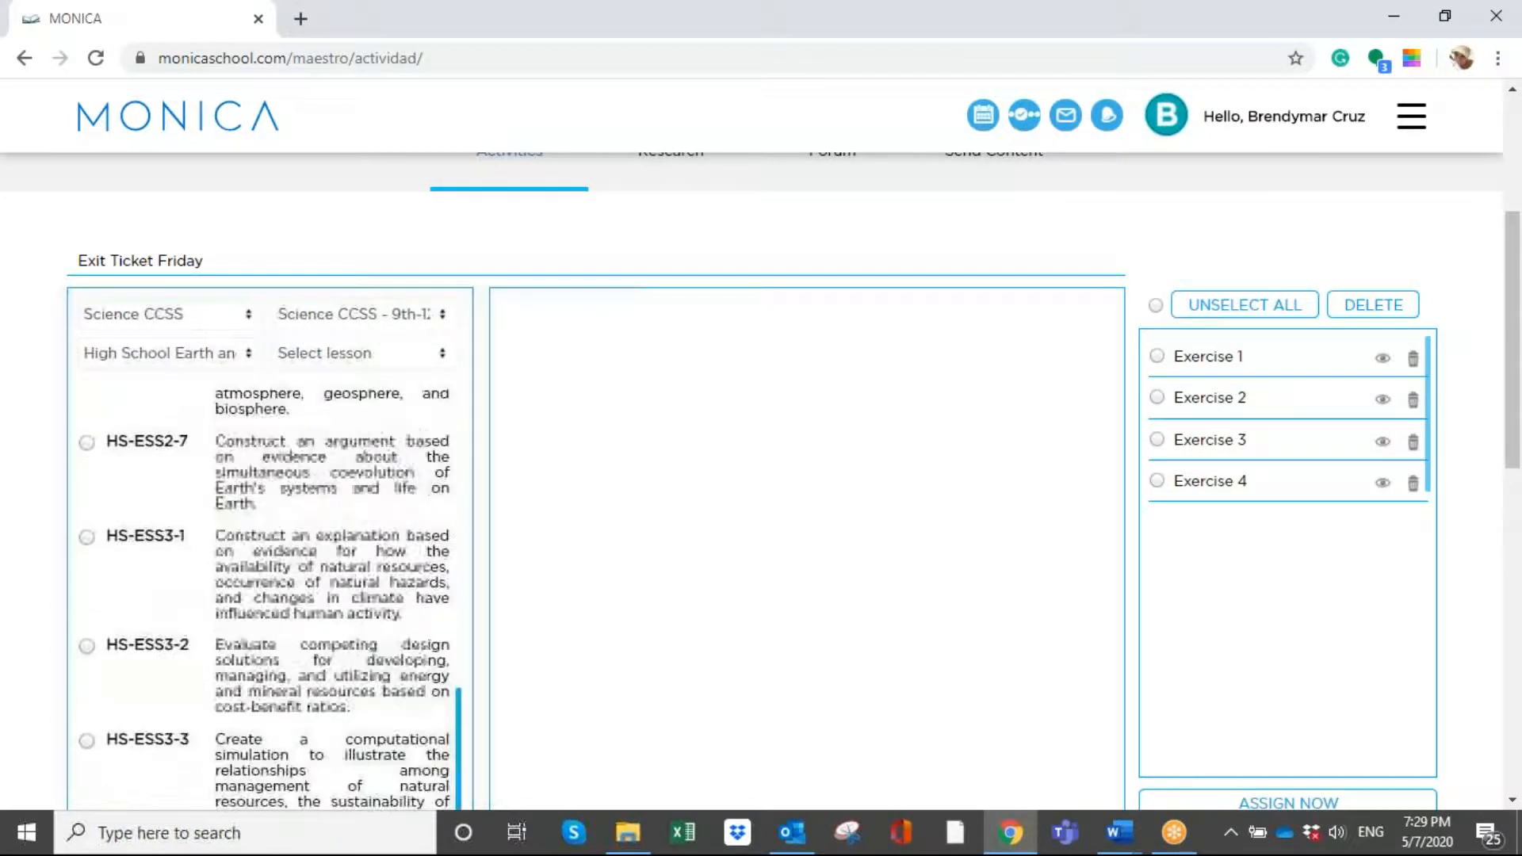
{"action": "left_click", "coordinate": [285, 682]}
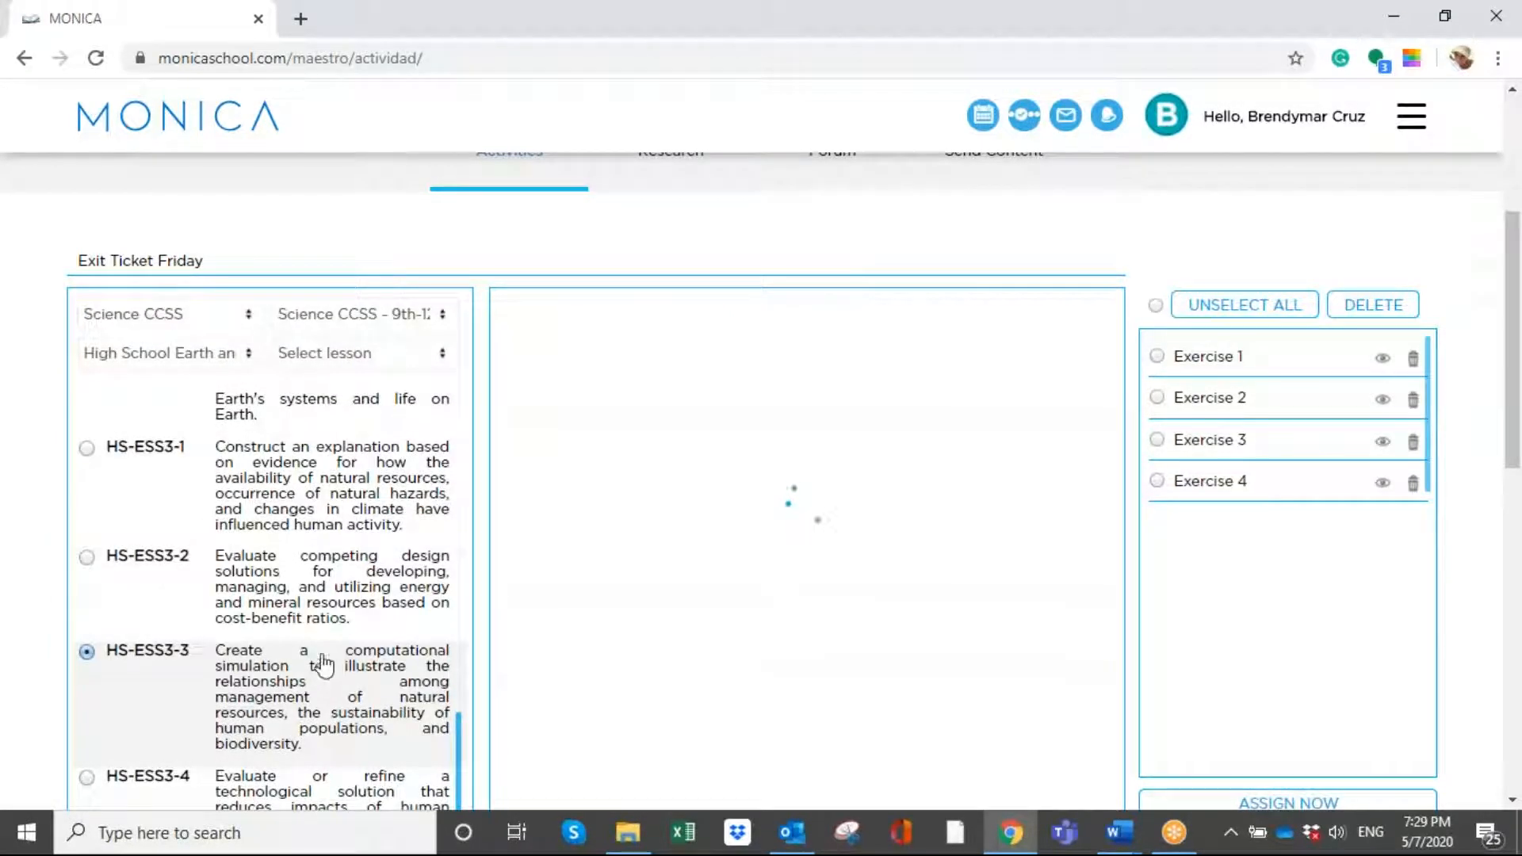
{"action": "left_click", "coordinate": [317, 604]}
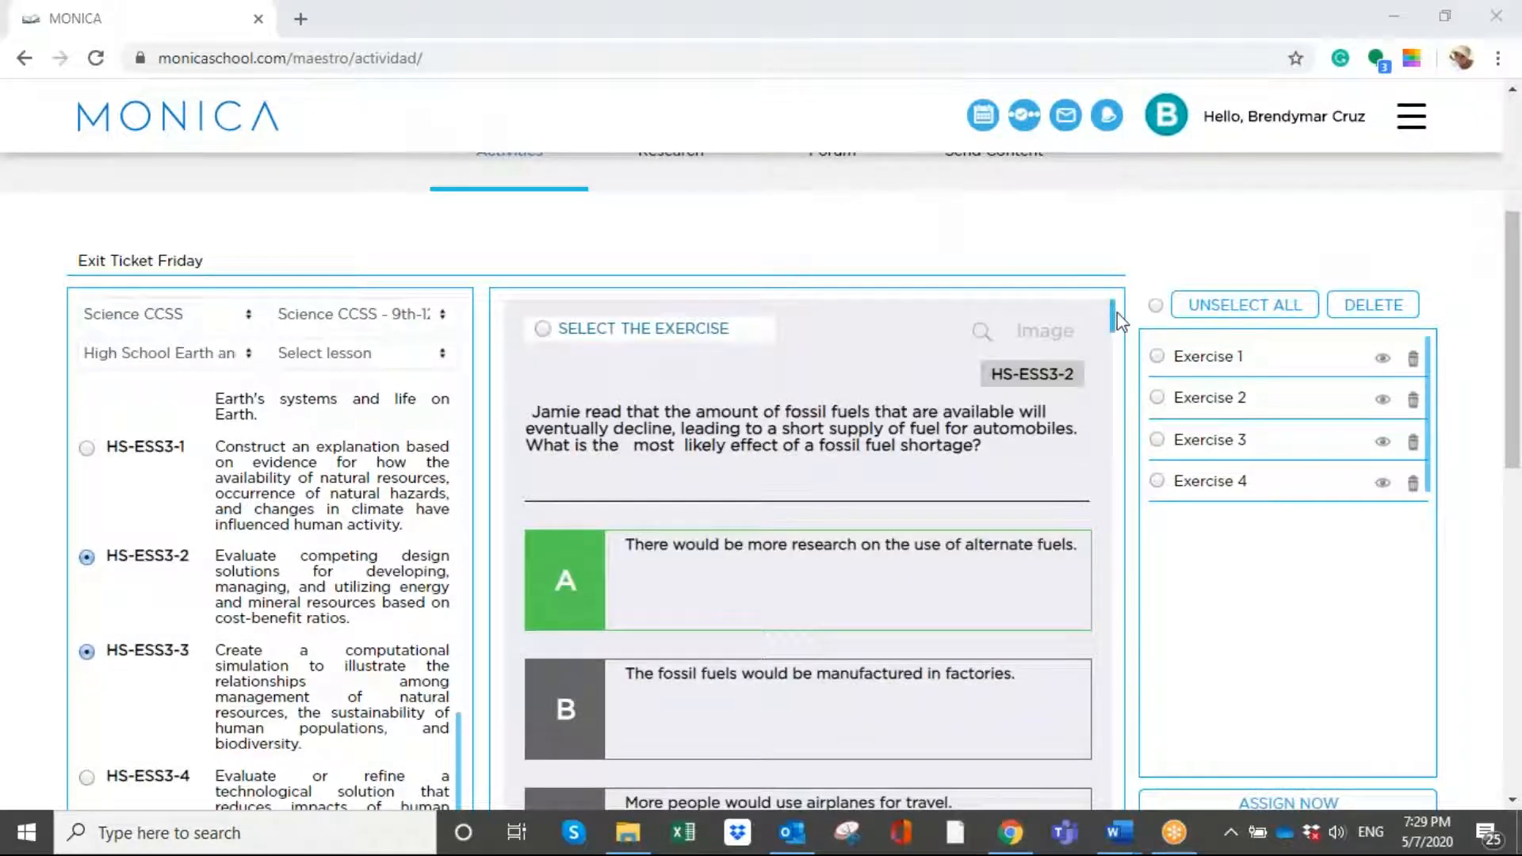
- Add the exercise about the effect of a fossil fuel shortage and choose to assign the activity now
{"action": "left_click", "coordinate": [642, 347]}
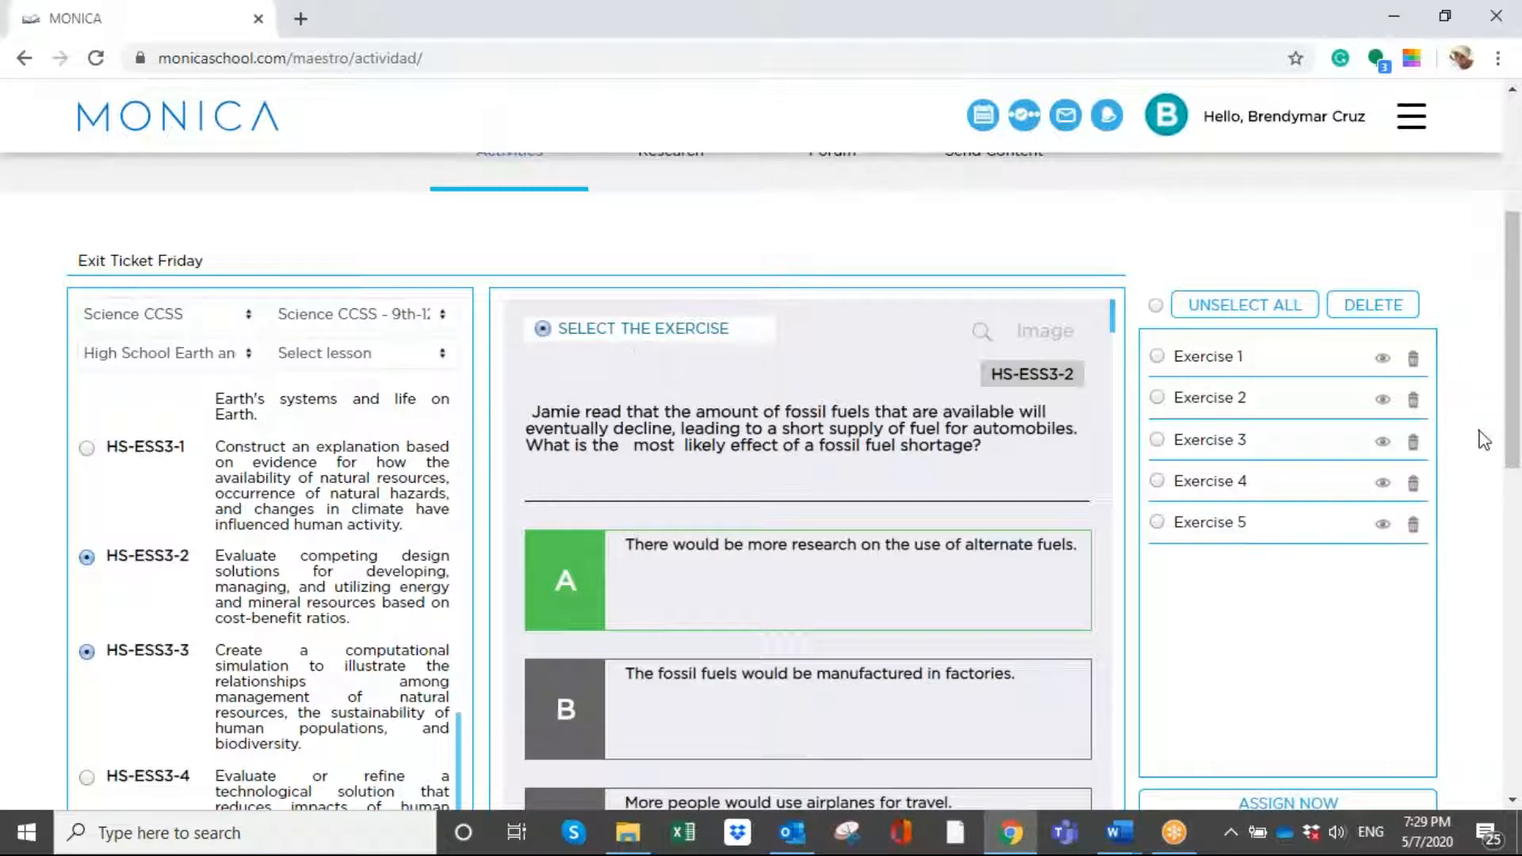
{"action": "left_click_drag", "start_coordinate": [1512, 262], "coordinate": [1515, 362]}
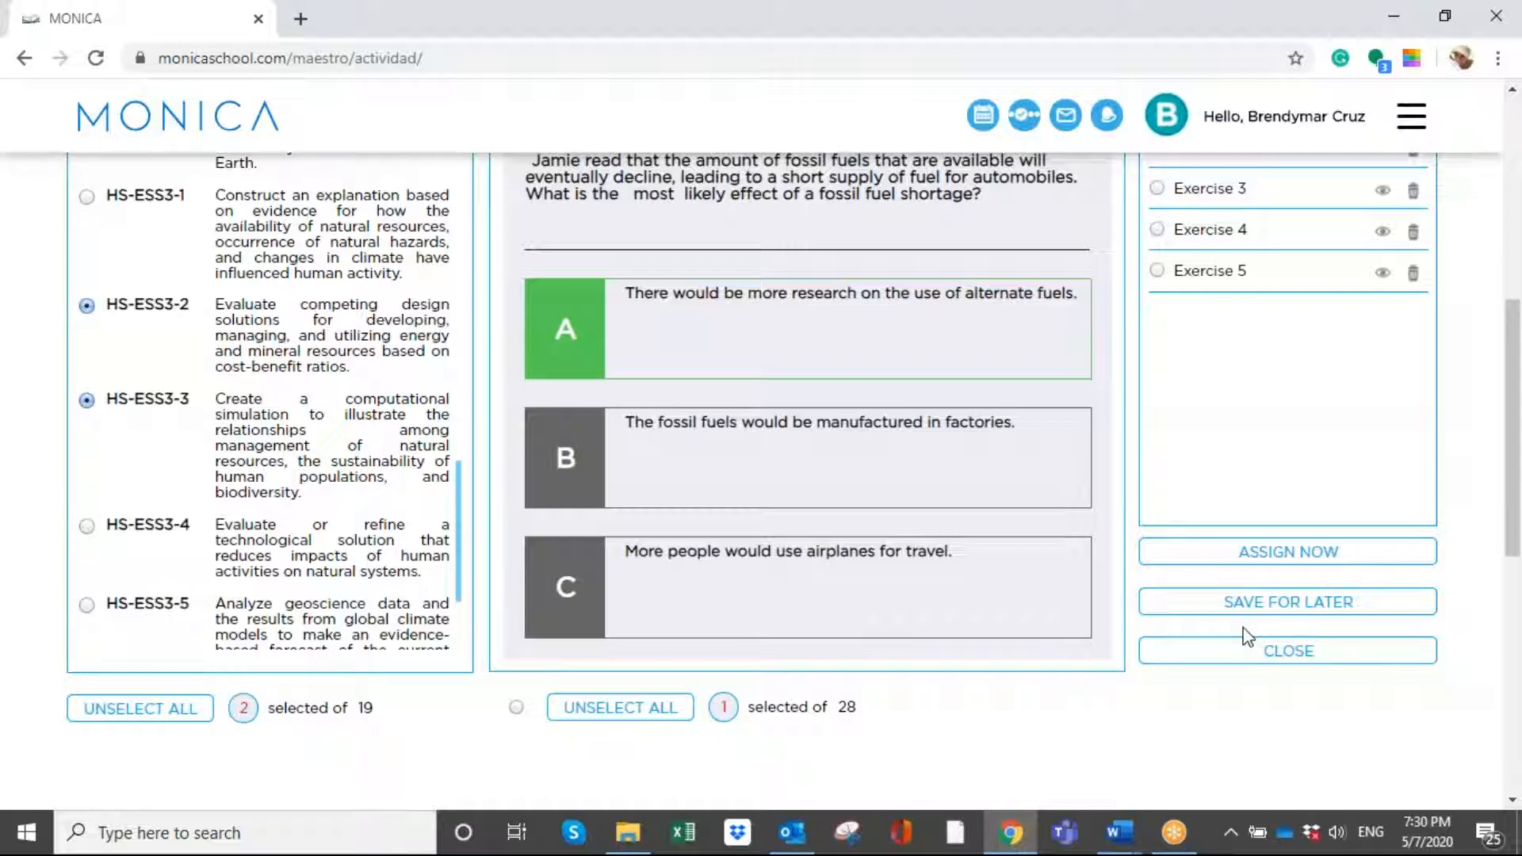
{"action": "left_click", "coordinate": [1246, 549]}
{"action": "left_click", "coordinate": [840, 288]}
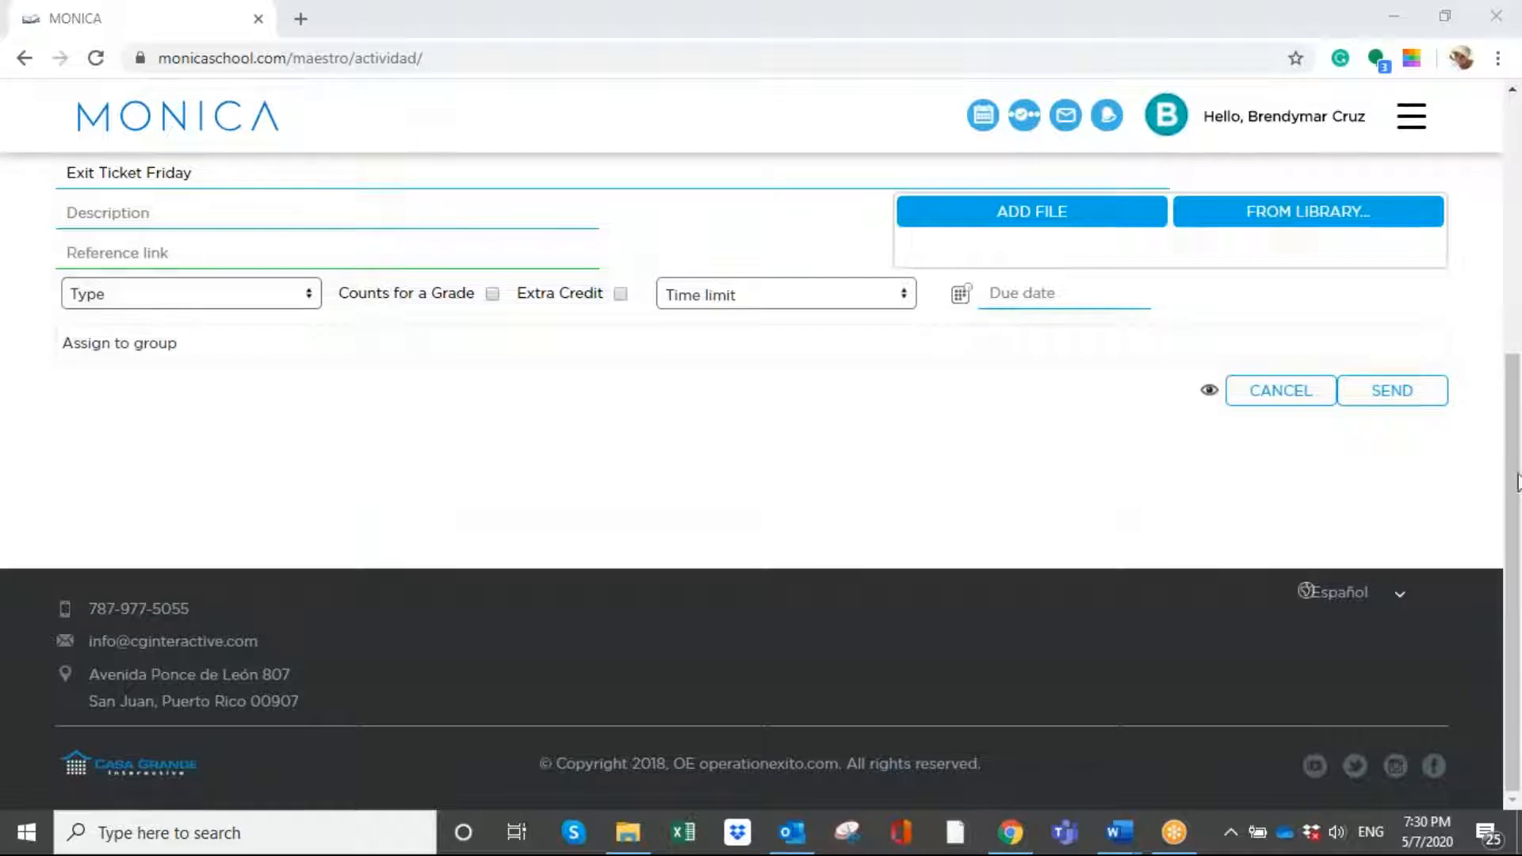
{"action": "left_click_drag", "start_coordinate": [1516, 441], "coordinate": [1517, 234]}
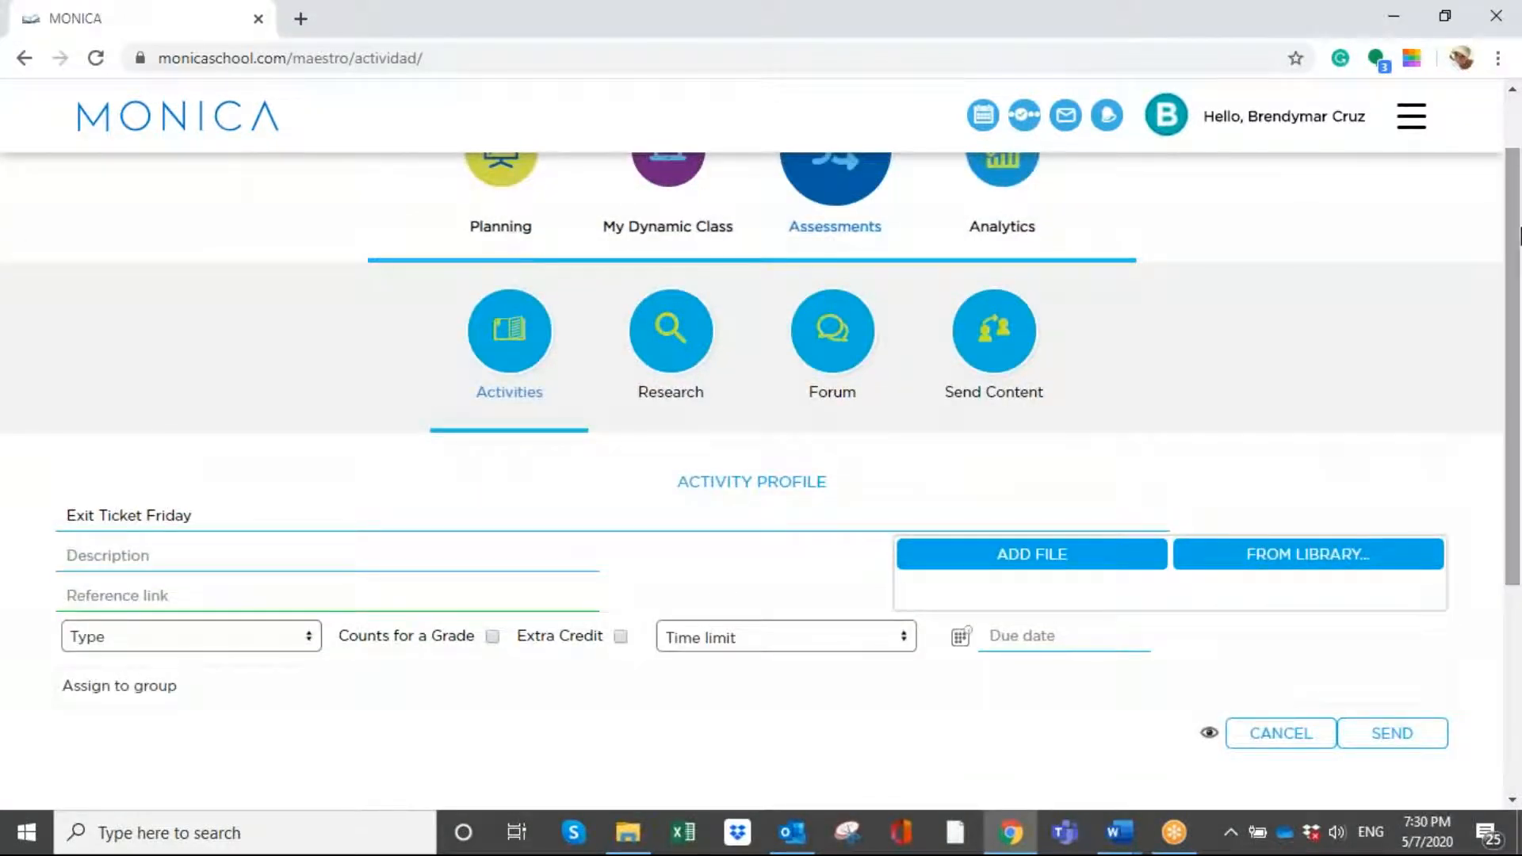
- Set the activity's description to "Choose the best answer" and its type to Assignment
{"action": "left_click", "coordinate": [131, 552]}
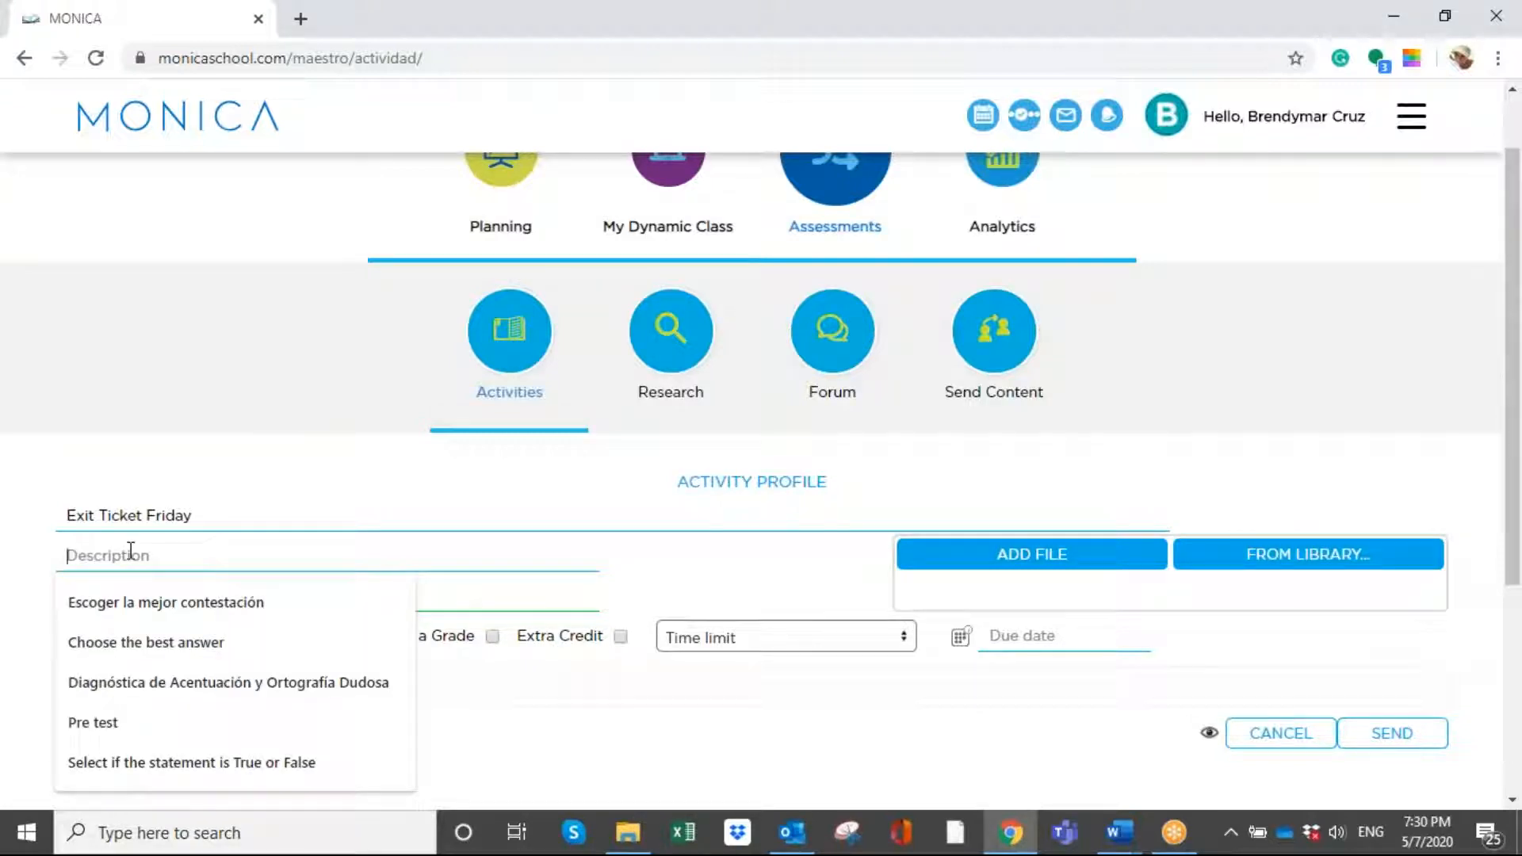
{"action": "left_click", "coordinate": [152, 641]}
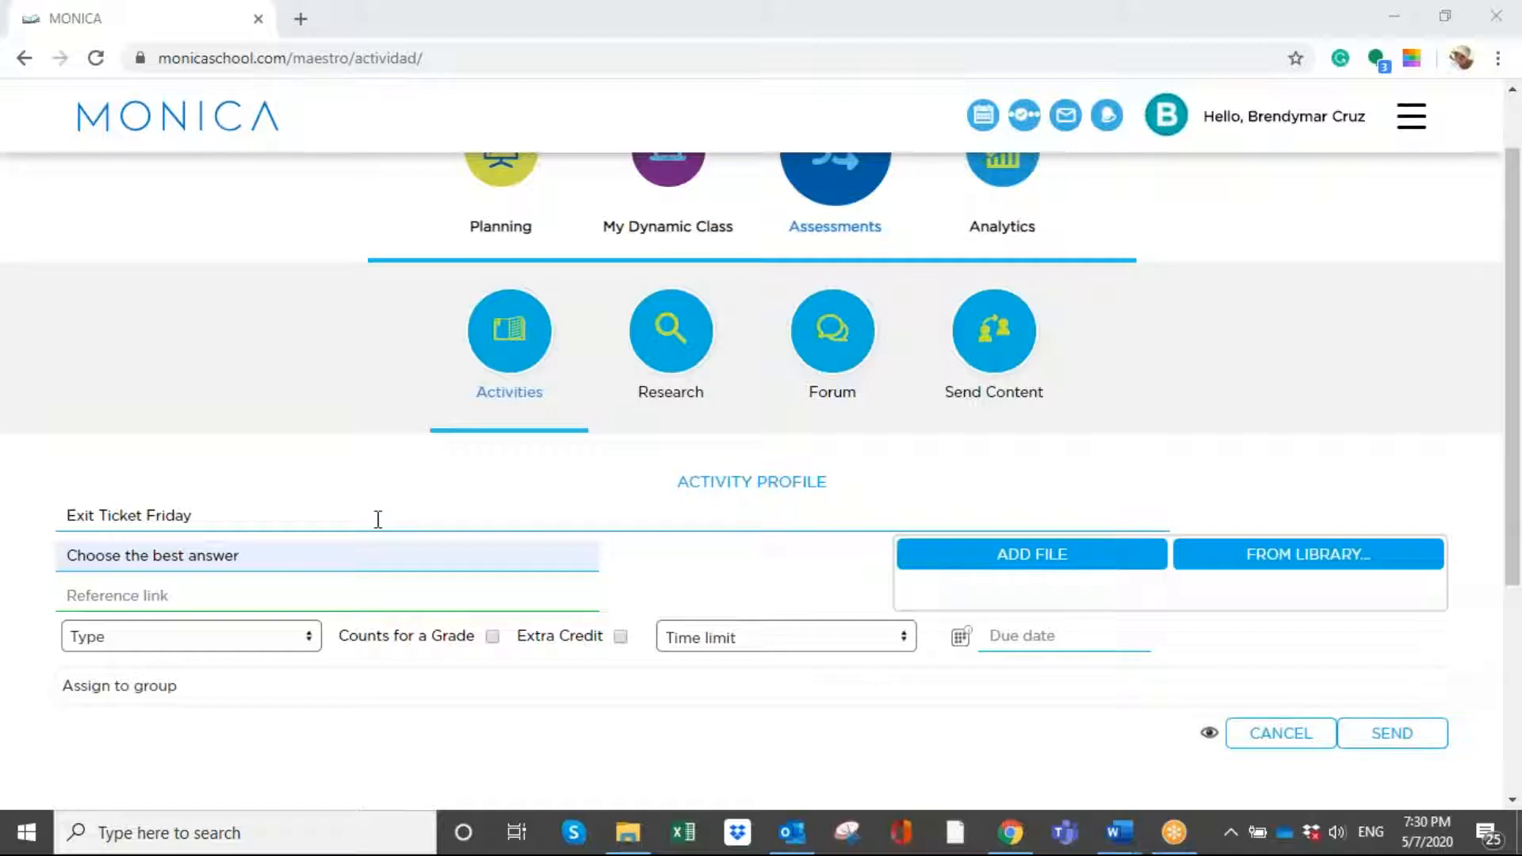
{"action": "left_click", "coordinate": [147, 653]}
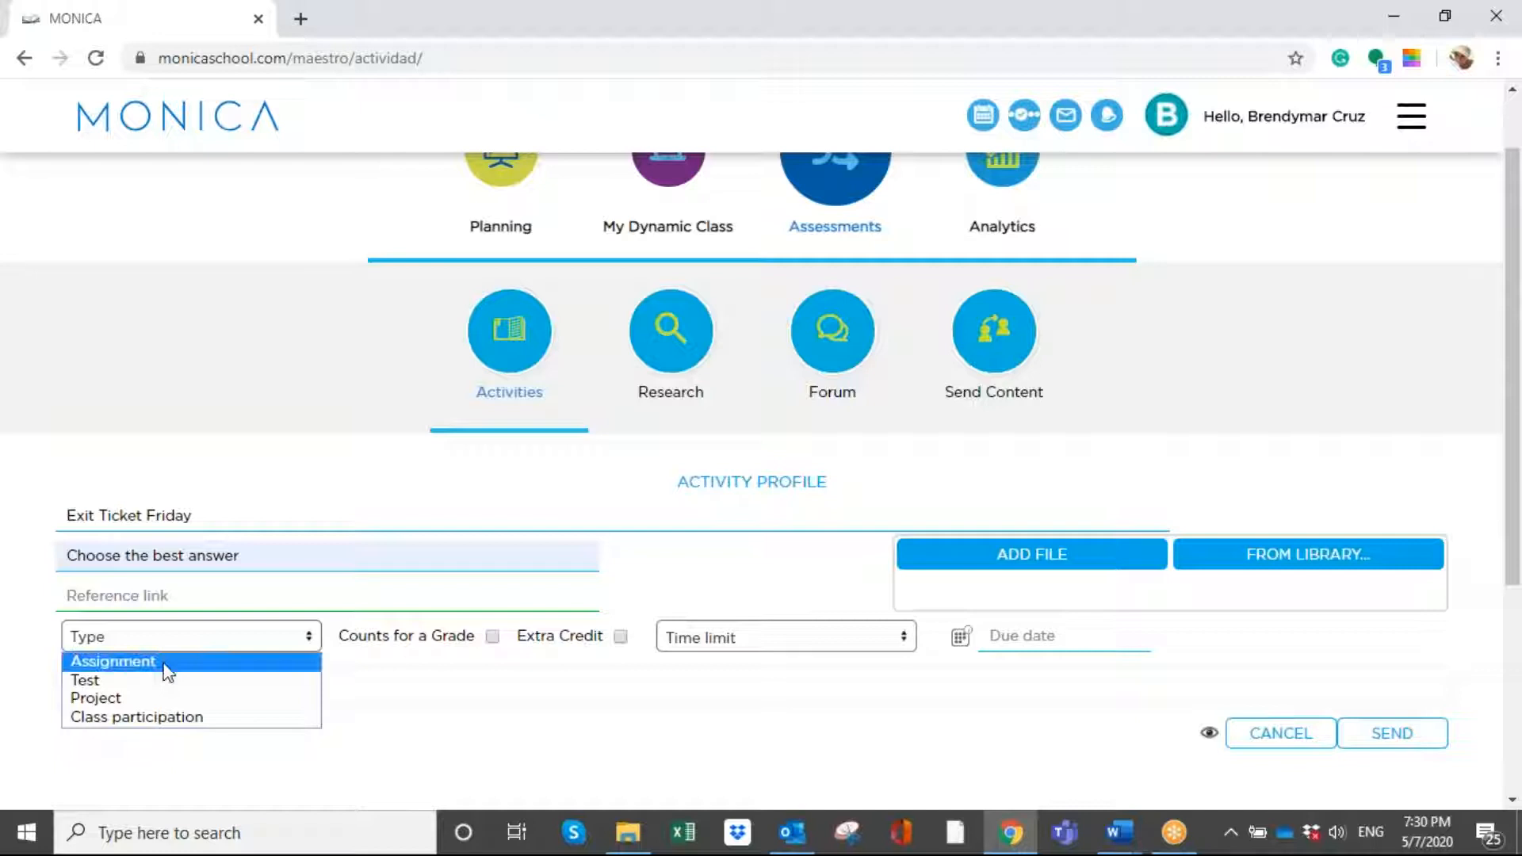
{"action": "left_click", "coordinate": [163, 667]}
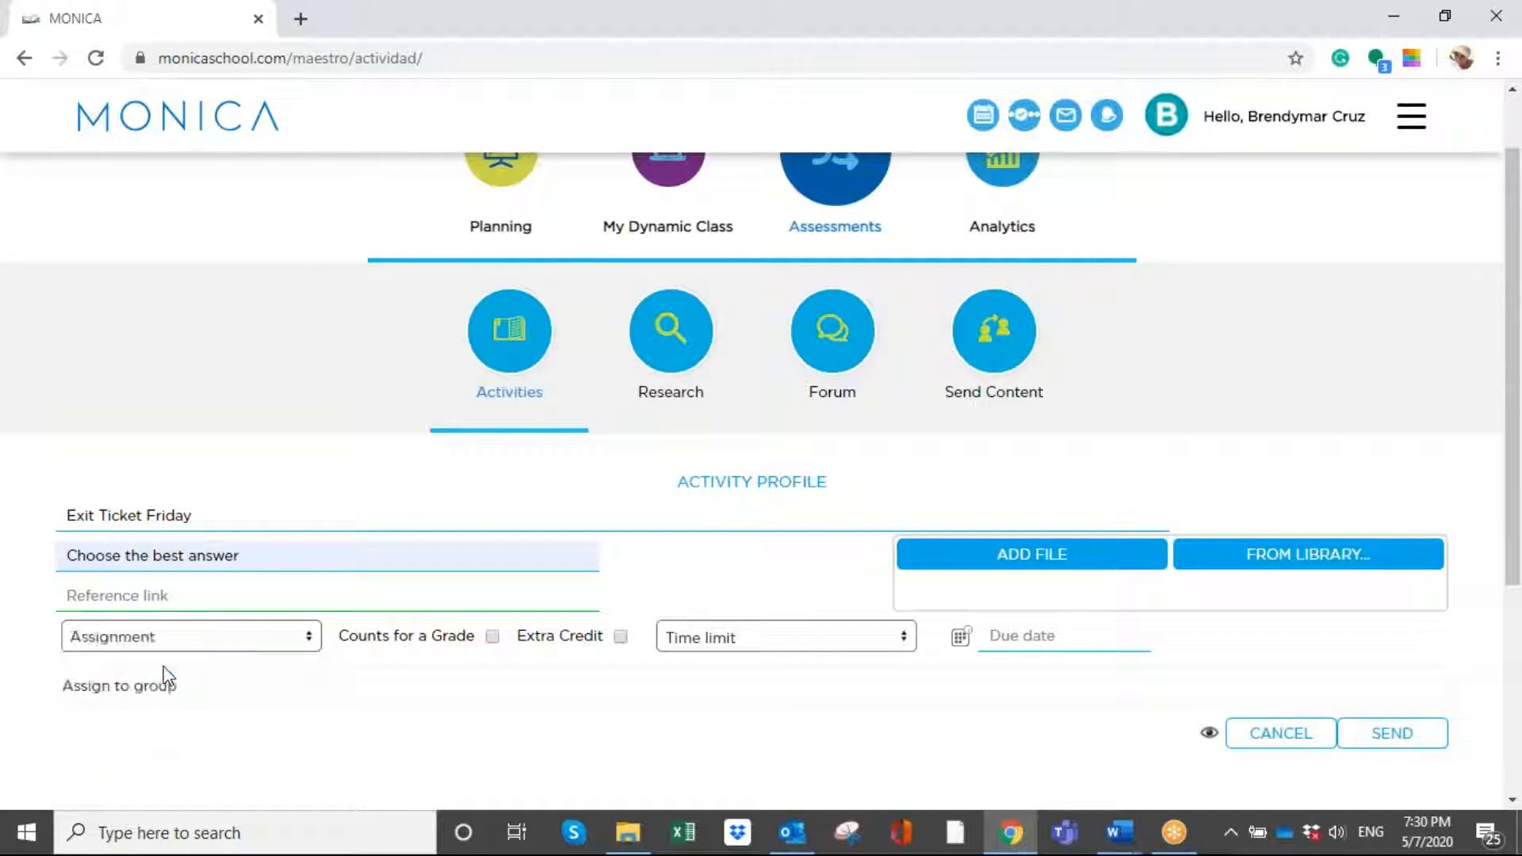
- Make the activity count for a grade and give it no time limit
{"action": "left_click", "coordinate": [491, 638]}
{"action": "left_click", "coordinate": [711, 646]}
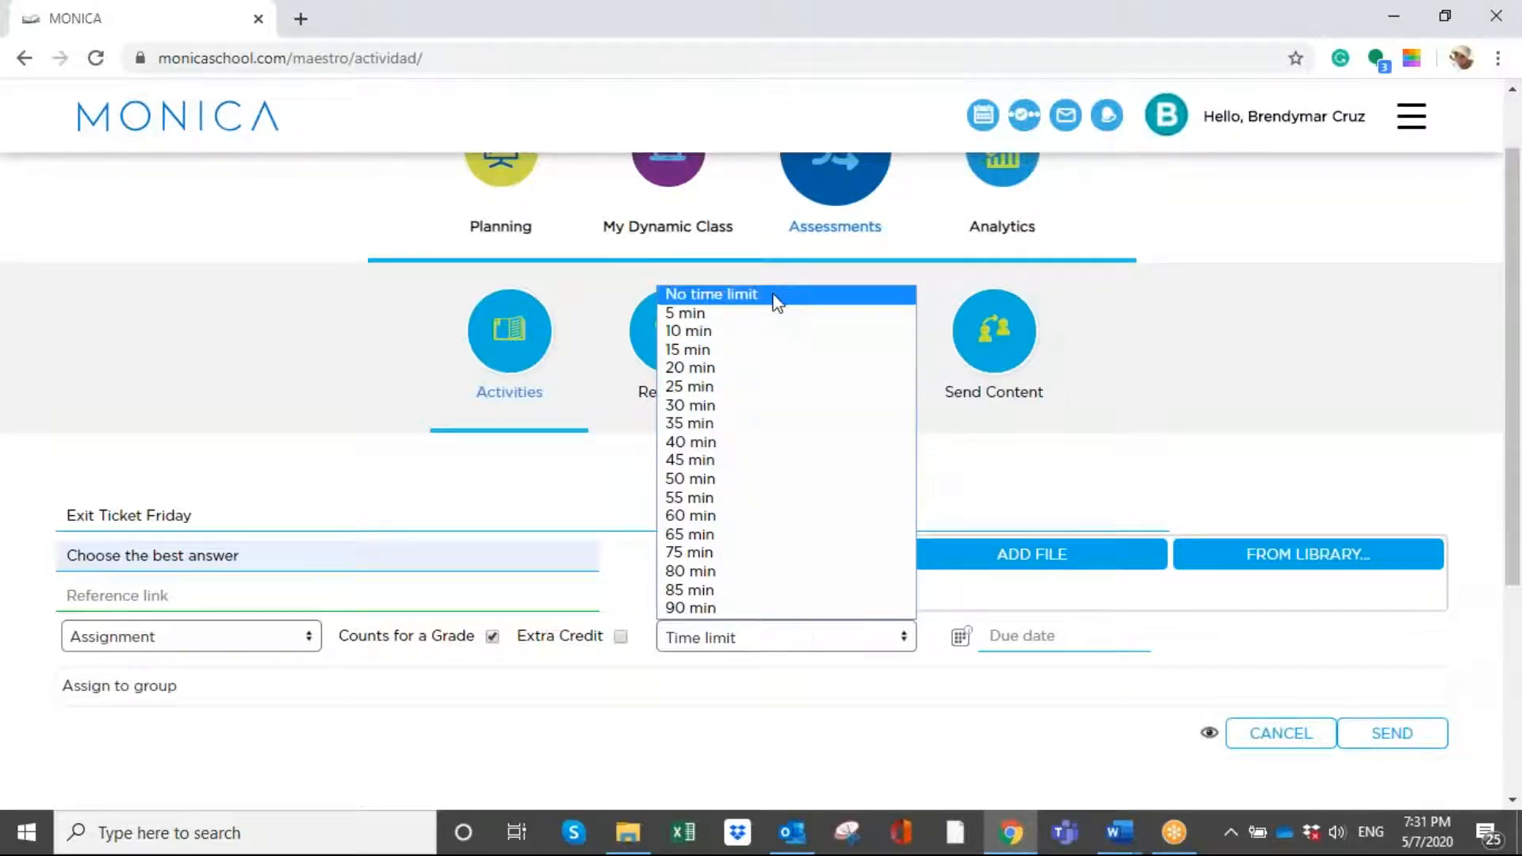
{"action": "left_click", "coordinate": [776, 301]}
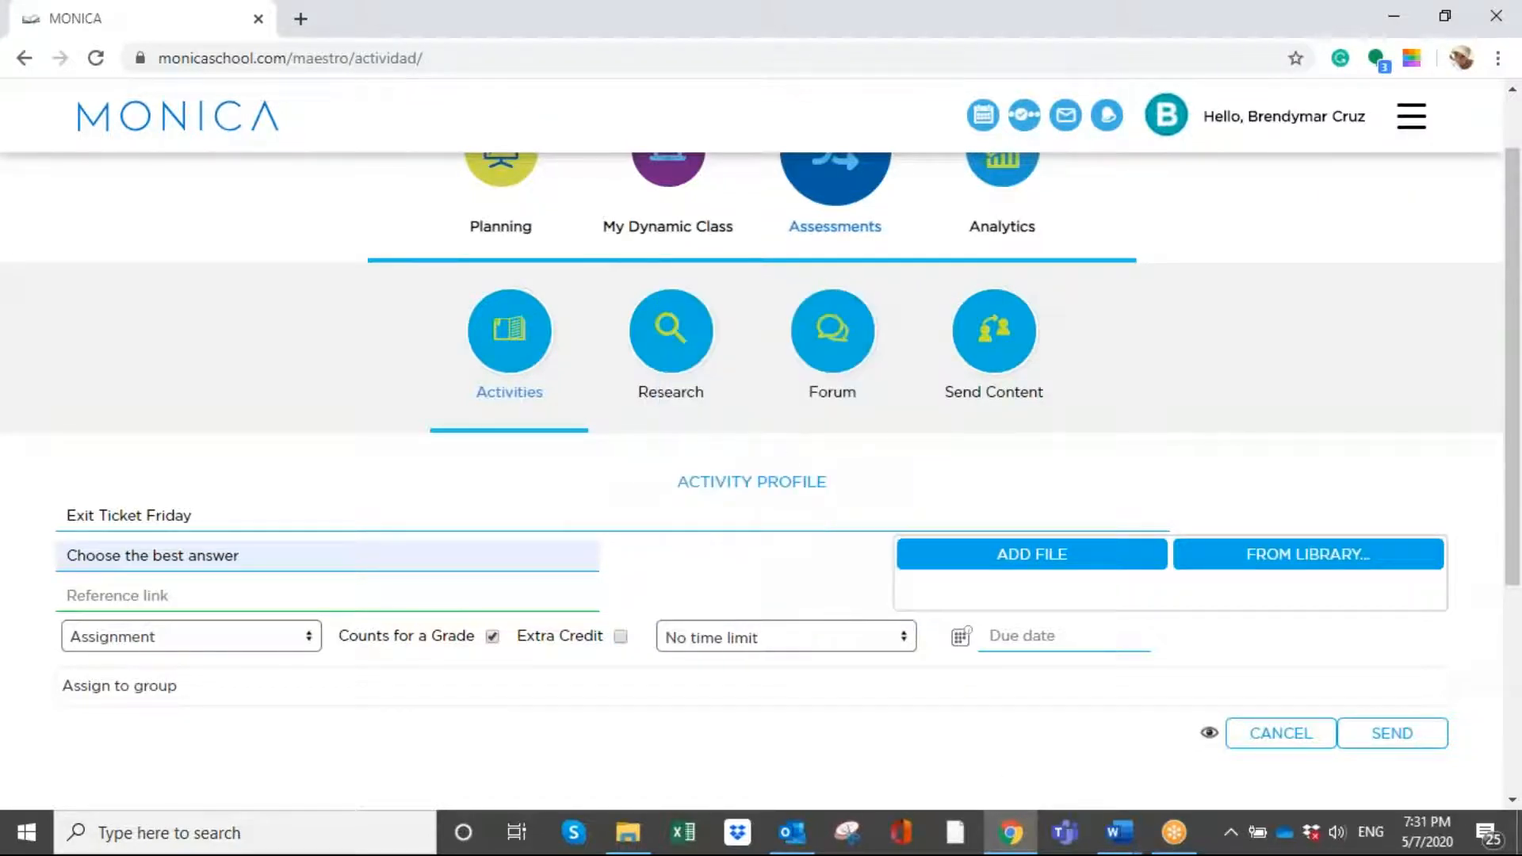
- Set the activity's due date to 14-05-2020 at 07:30 pm
{"action": "left_click", "coordinate": [1006, 651]}
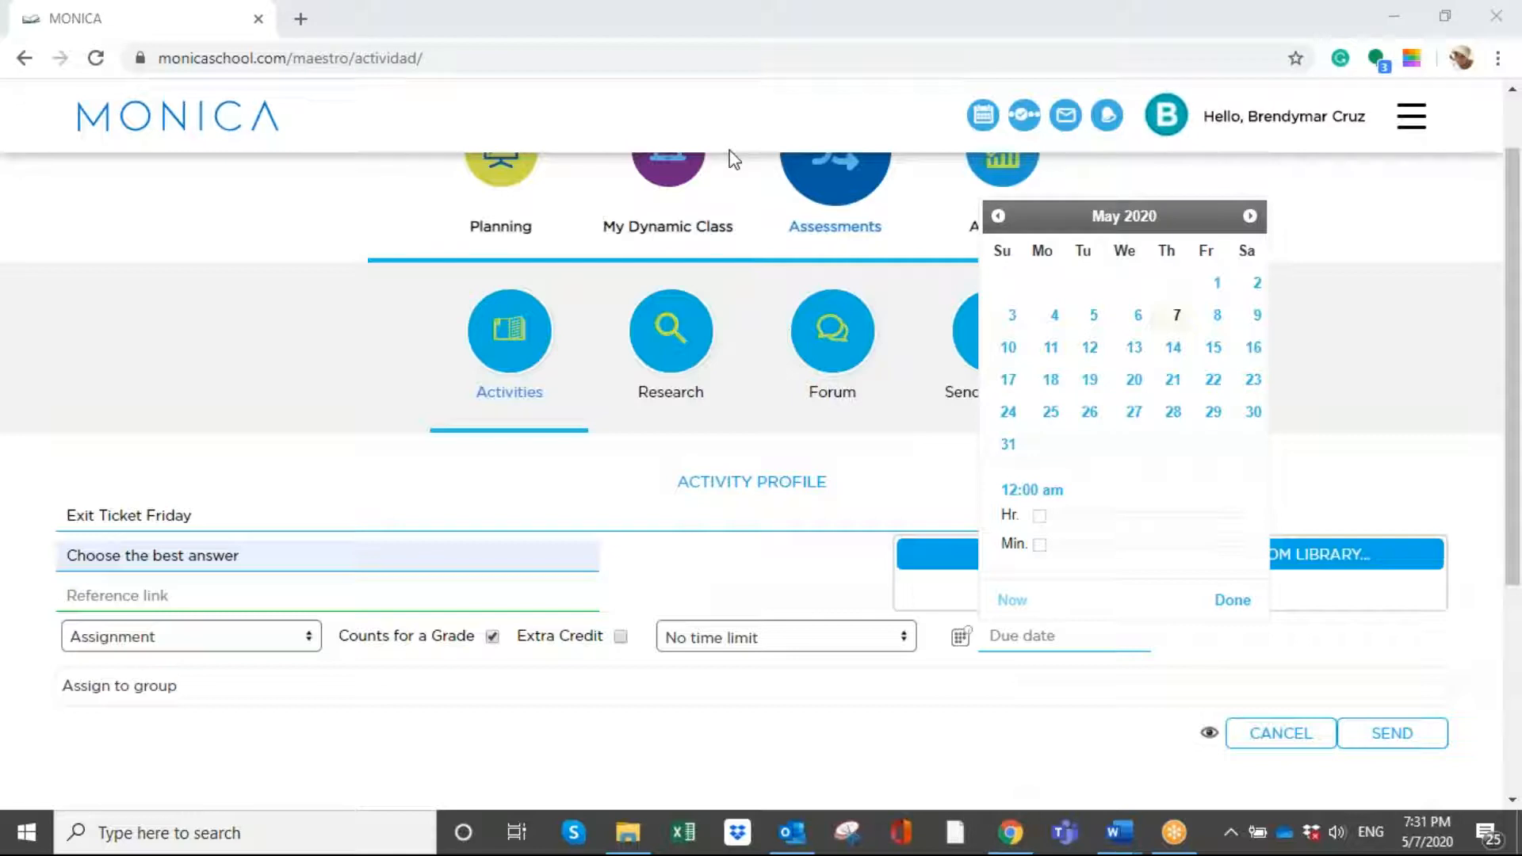
{"action": "left_click", "coordinate": [1172, 347]}
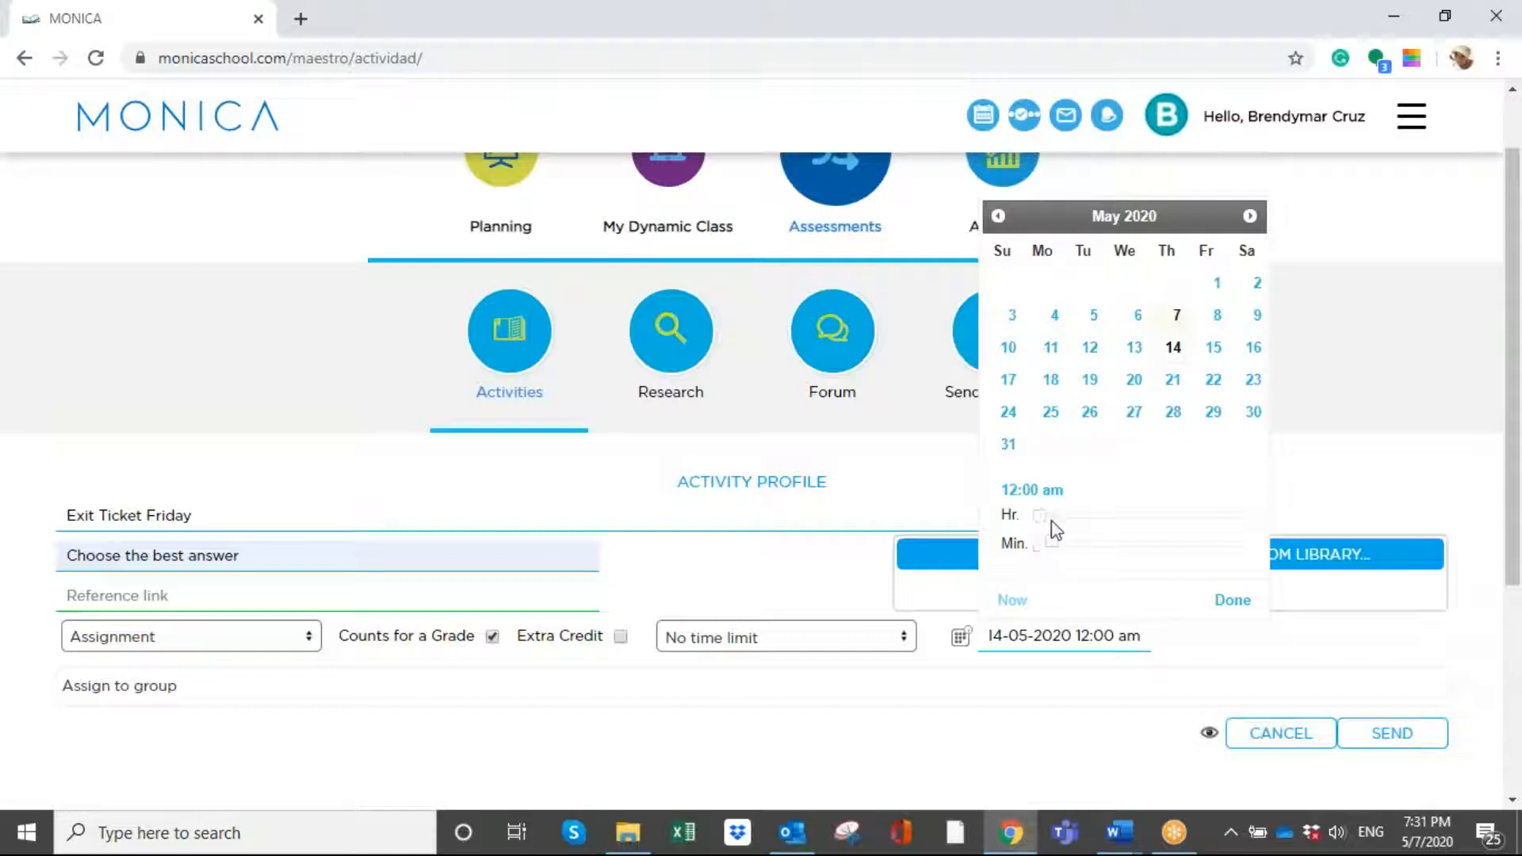
{"action": "left_click_drag", "start_coordinate": [1040, 523], "coordinate": [1218, 524]}
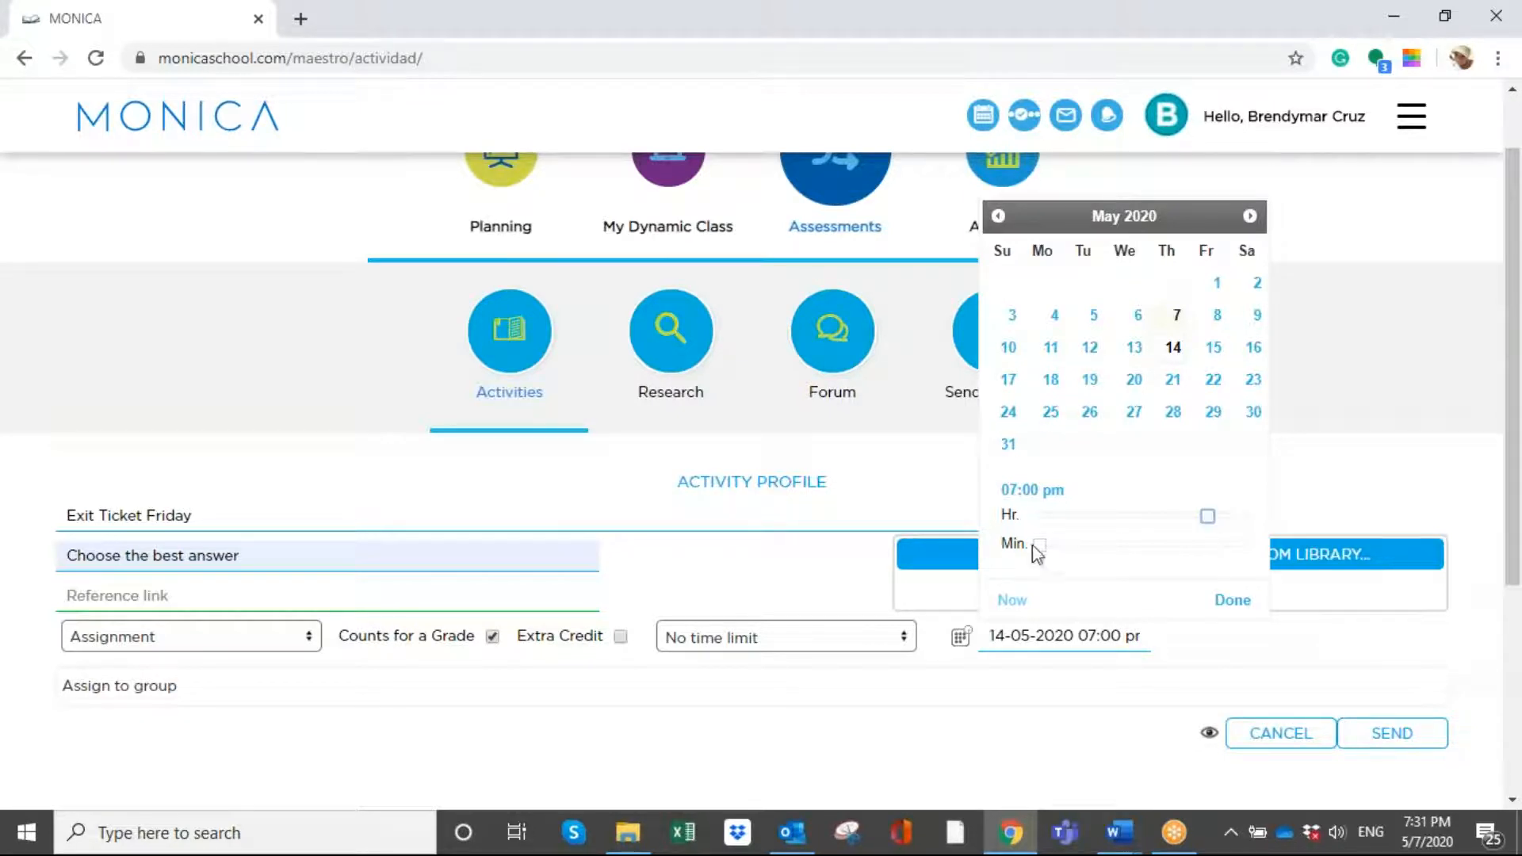
{"action": "left_click_drag", "start_coordinate": [1038, 549], "coordinate": [1140, 552]}
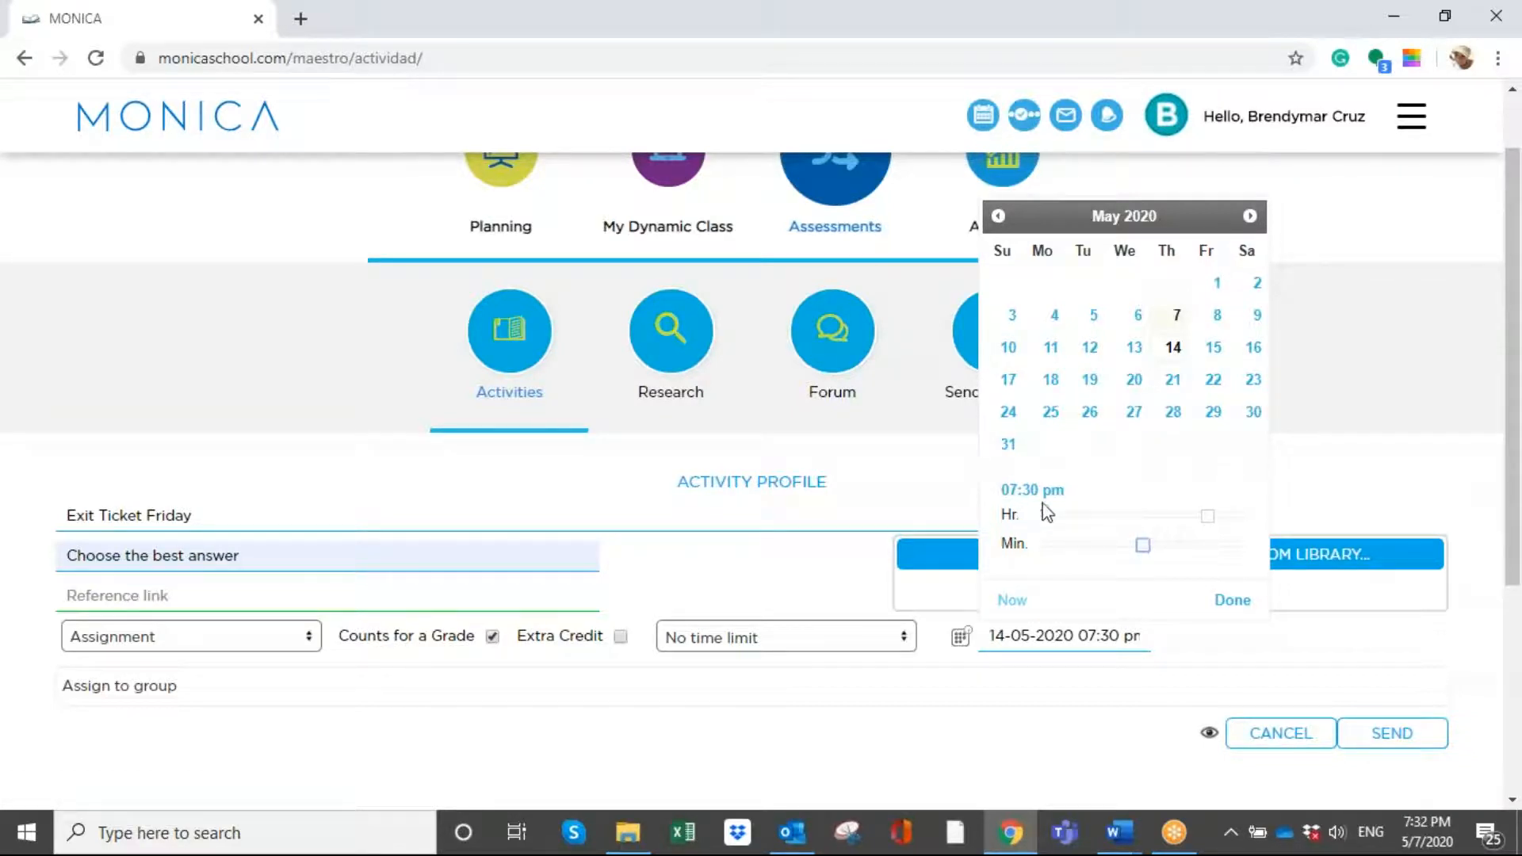
{"action": "left_click", "coordinate": [1234, 603]}
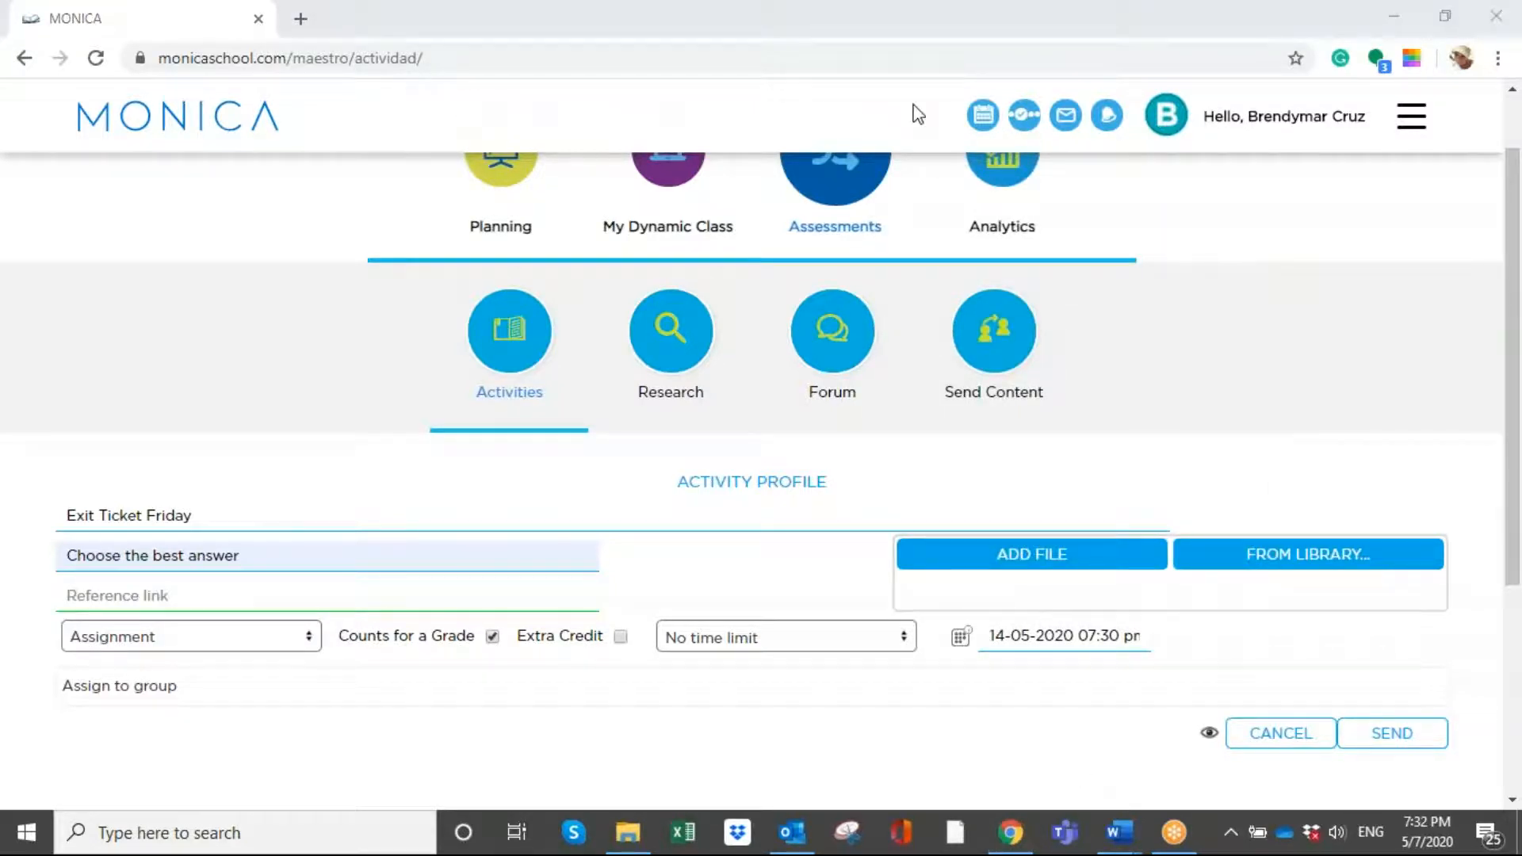
- Assign the activity to the groups Beta, New Label and Test Sending Beta
{"action": "left_click", "coordinate": [215, 690]}
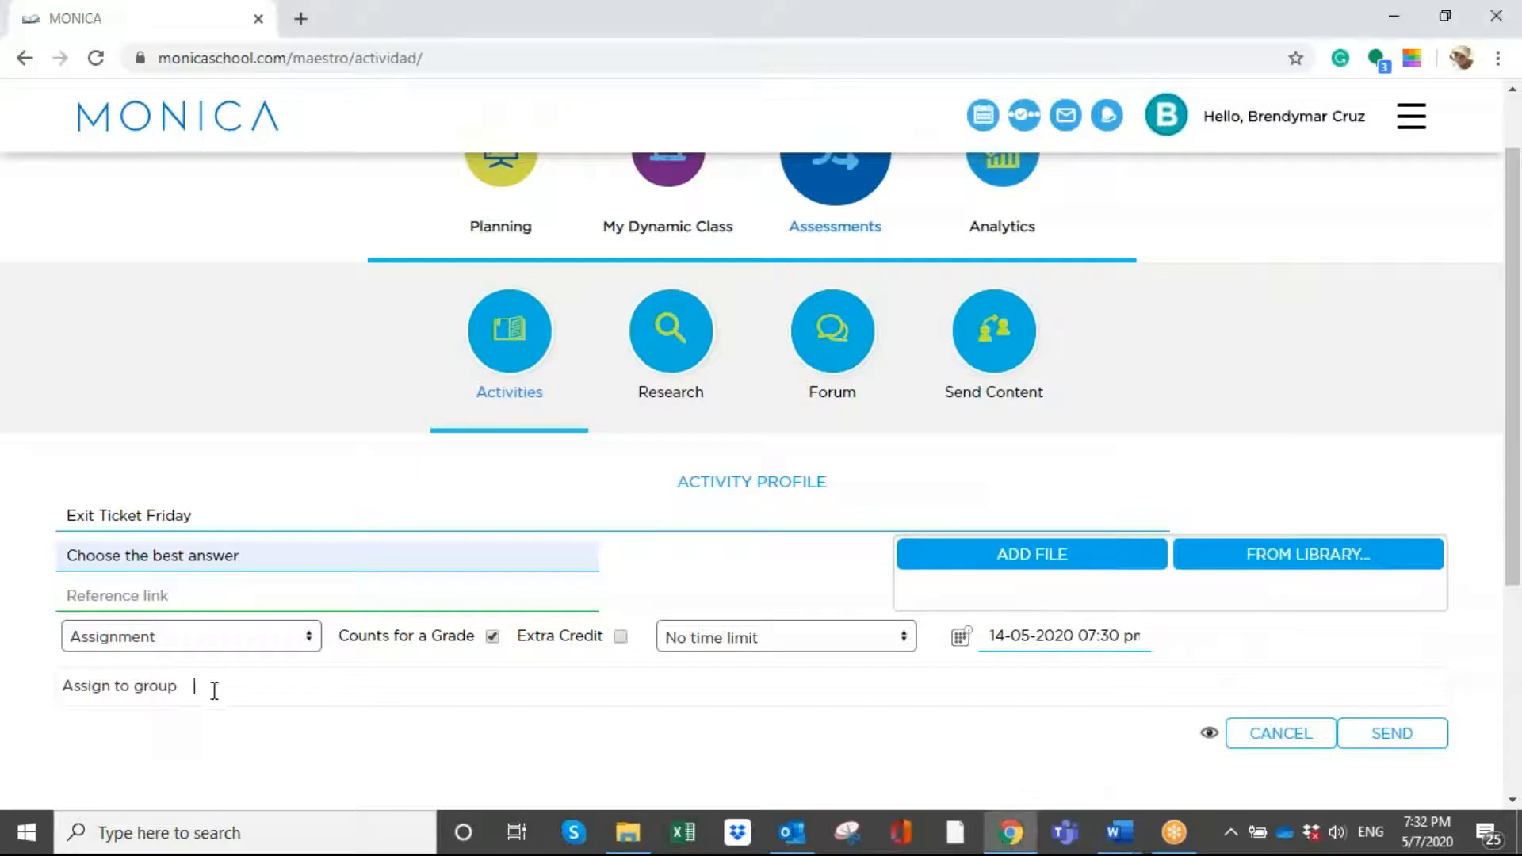
{"action": "scroll", "coordinate": [217, 692], "scroll_direction": "down", "scroll_amount": 3}
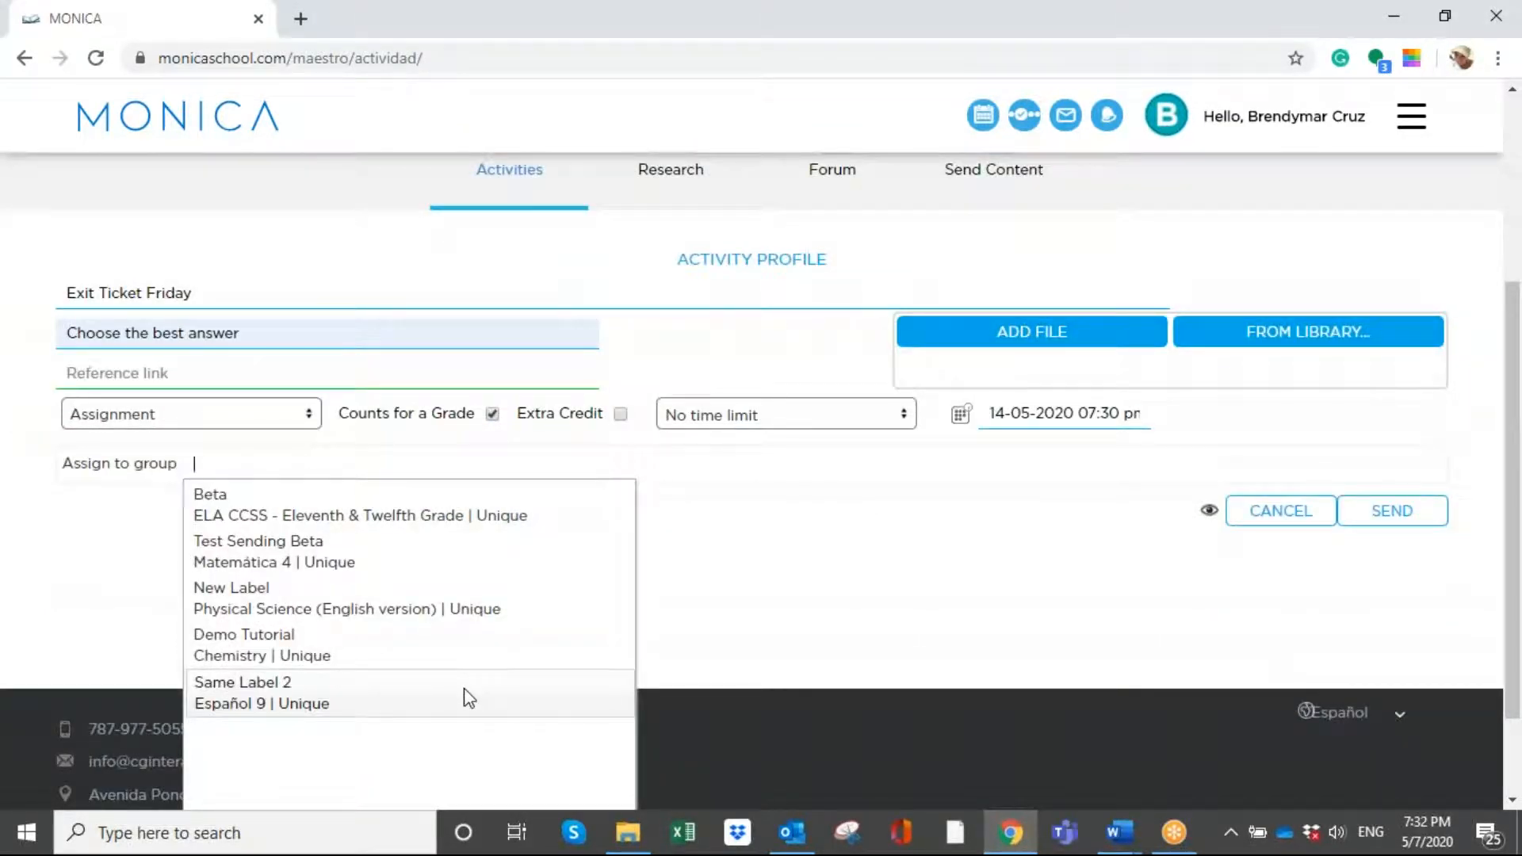
{"action": "left_click", "coordinate": [247, 519]}
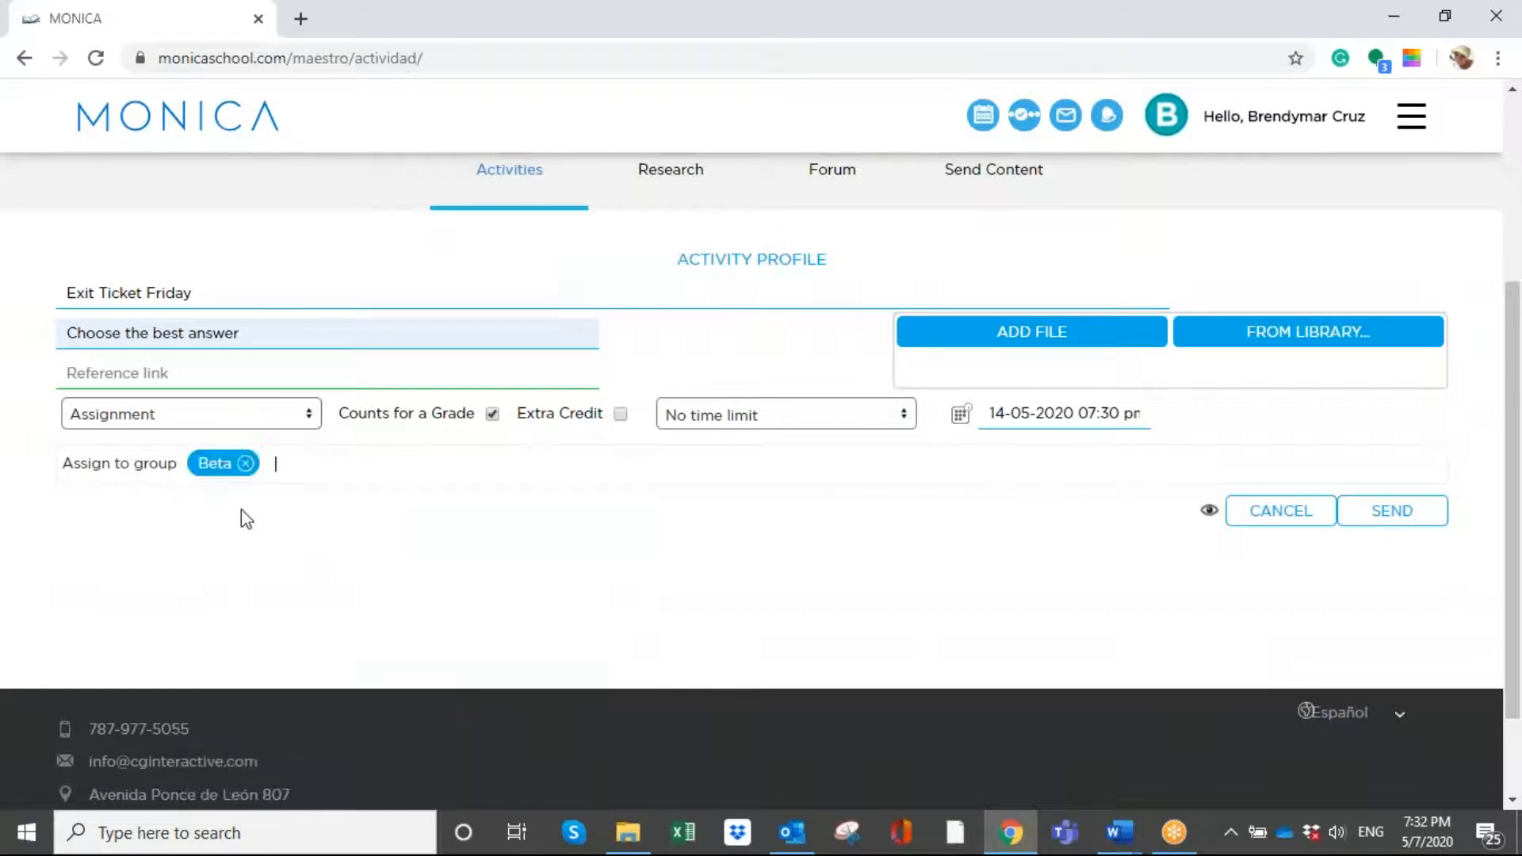
{"action": "left_click", "coordinate": [326, 461]}
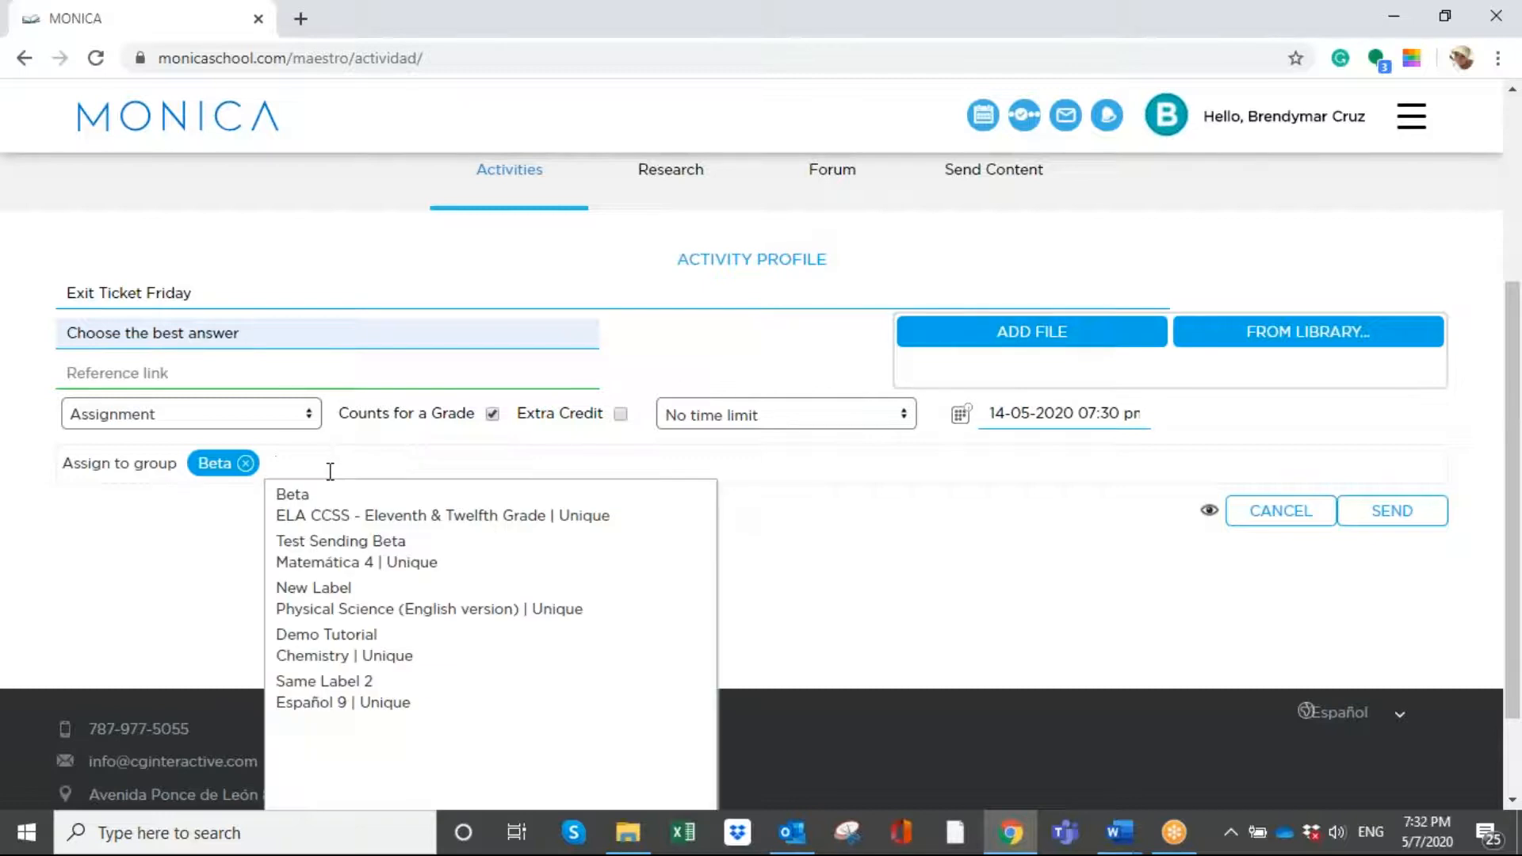
{"action": "left_click", "coordinate": [363, 596]}
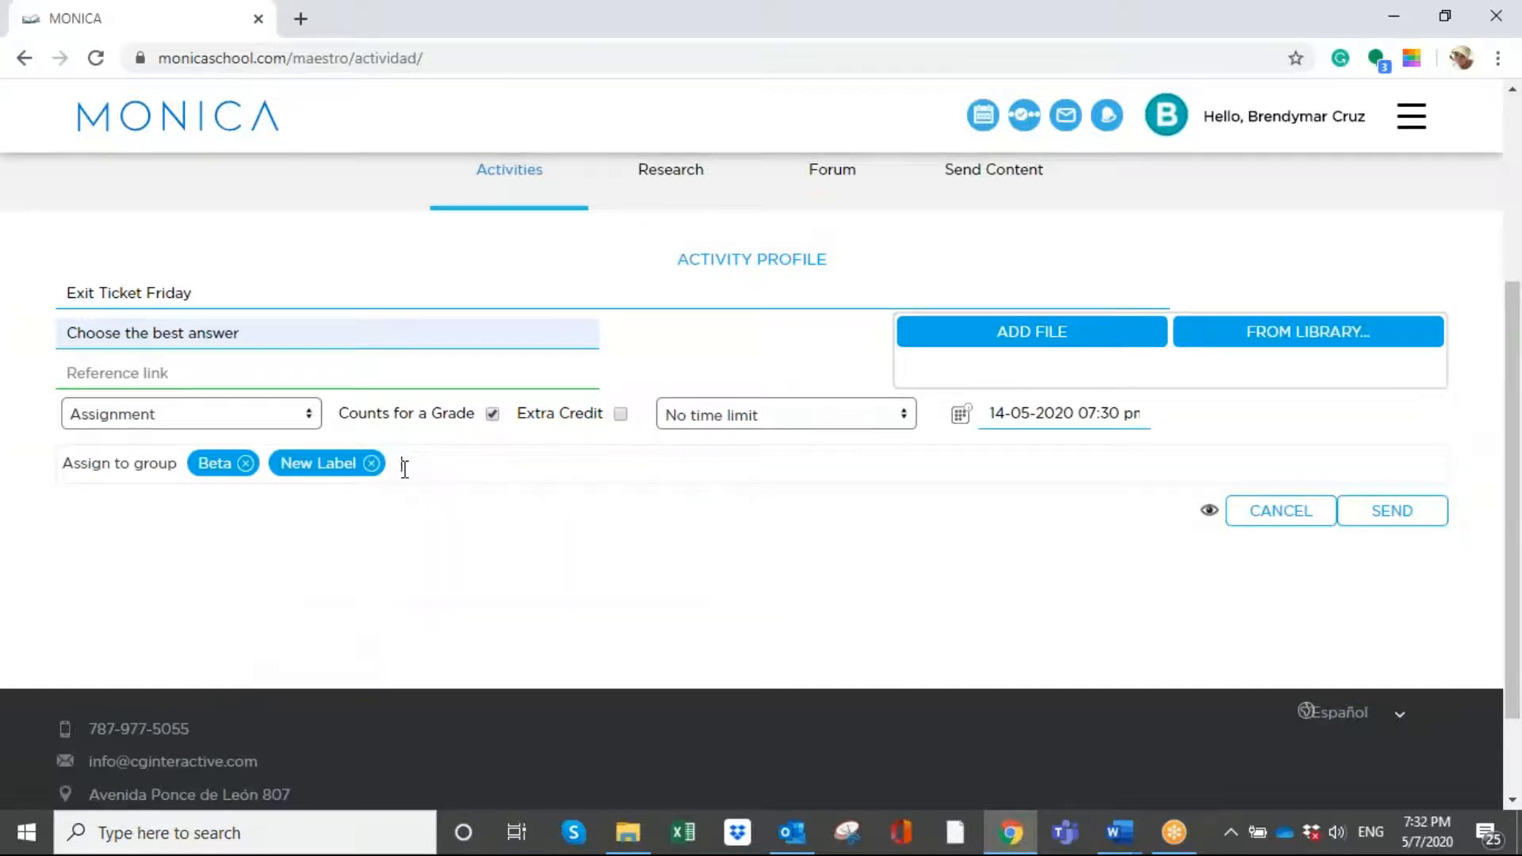
{"action": "left_click", "coordinate": [404, 468]}
{"action": "left_click", "coordinate": [584, 585]}
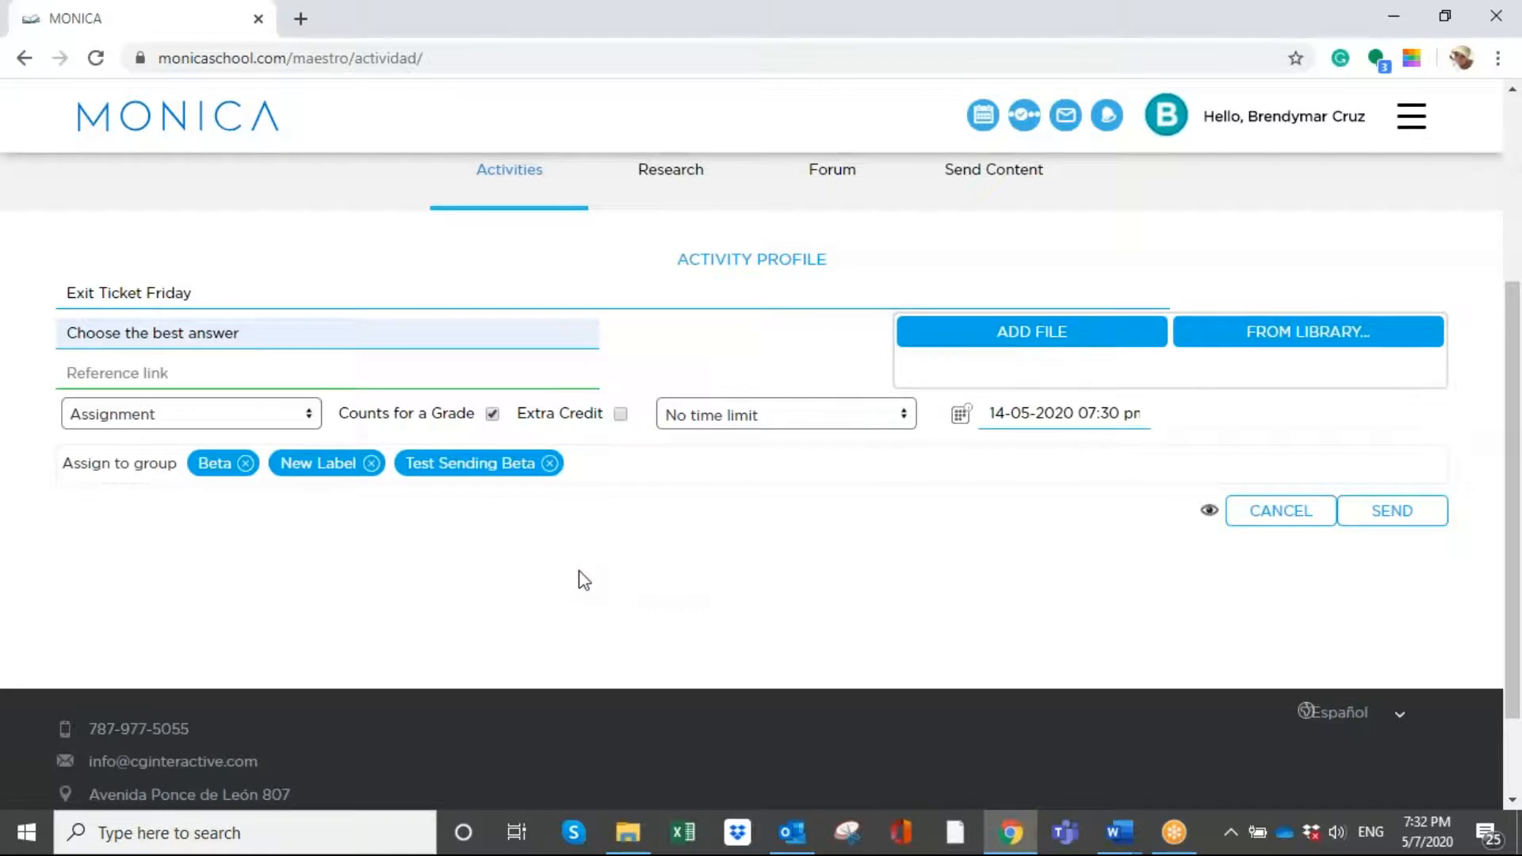
- Remove the New Label group from the assignment and send the activity to the remaining groups
{"action": "left_click", "coordinate": [370, 465]}
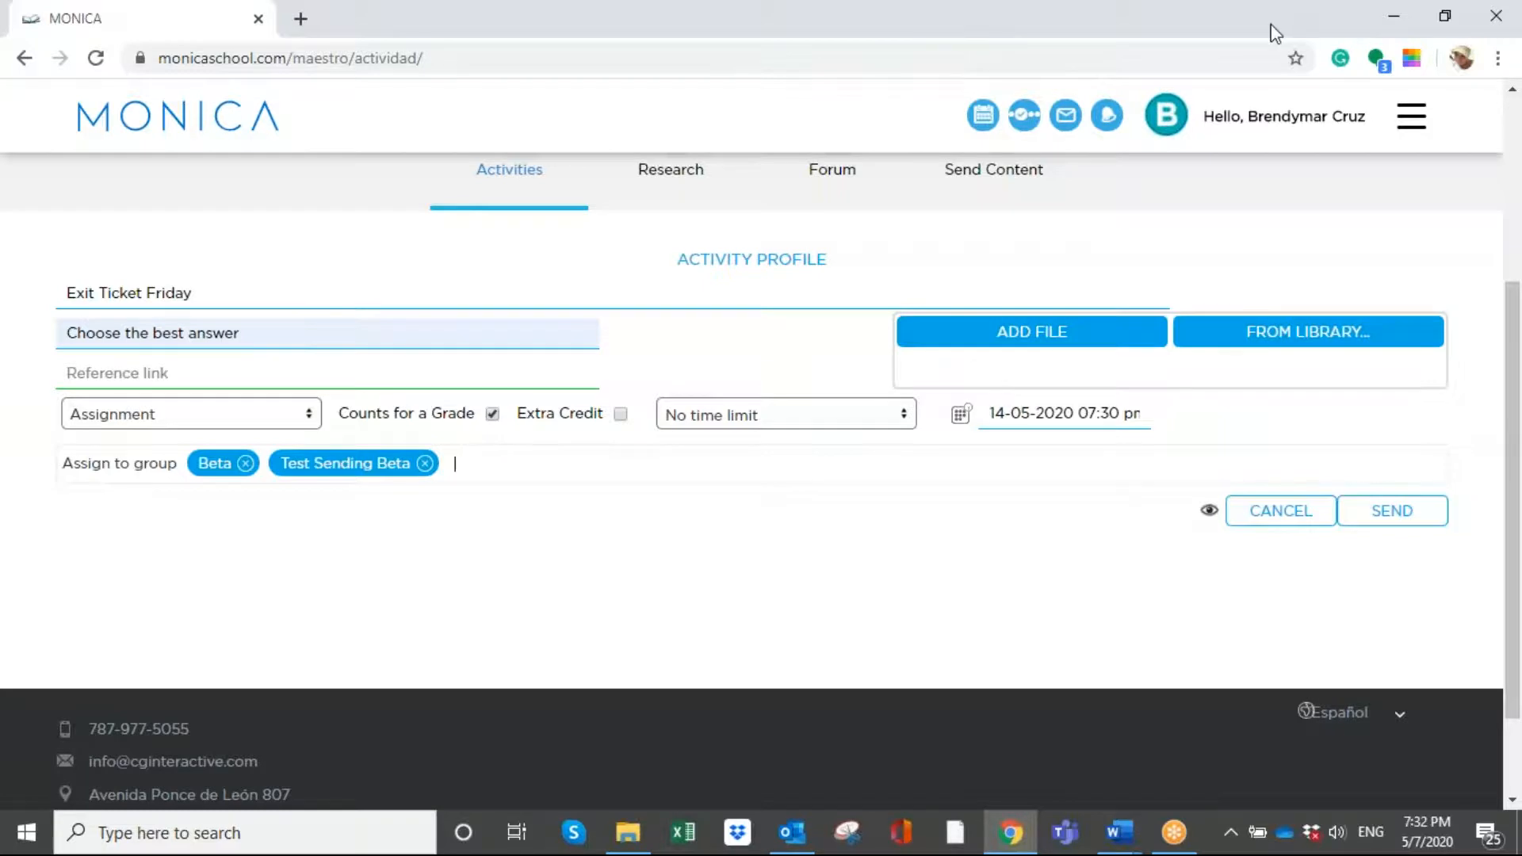
{"action": "left_click", "coordinate": [1170, 50]}
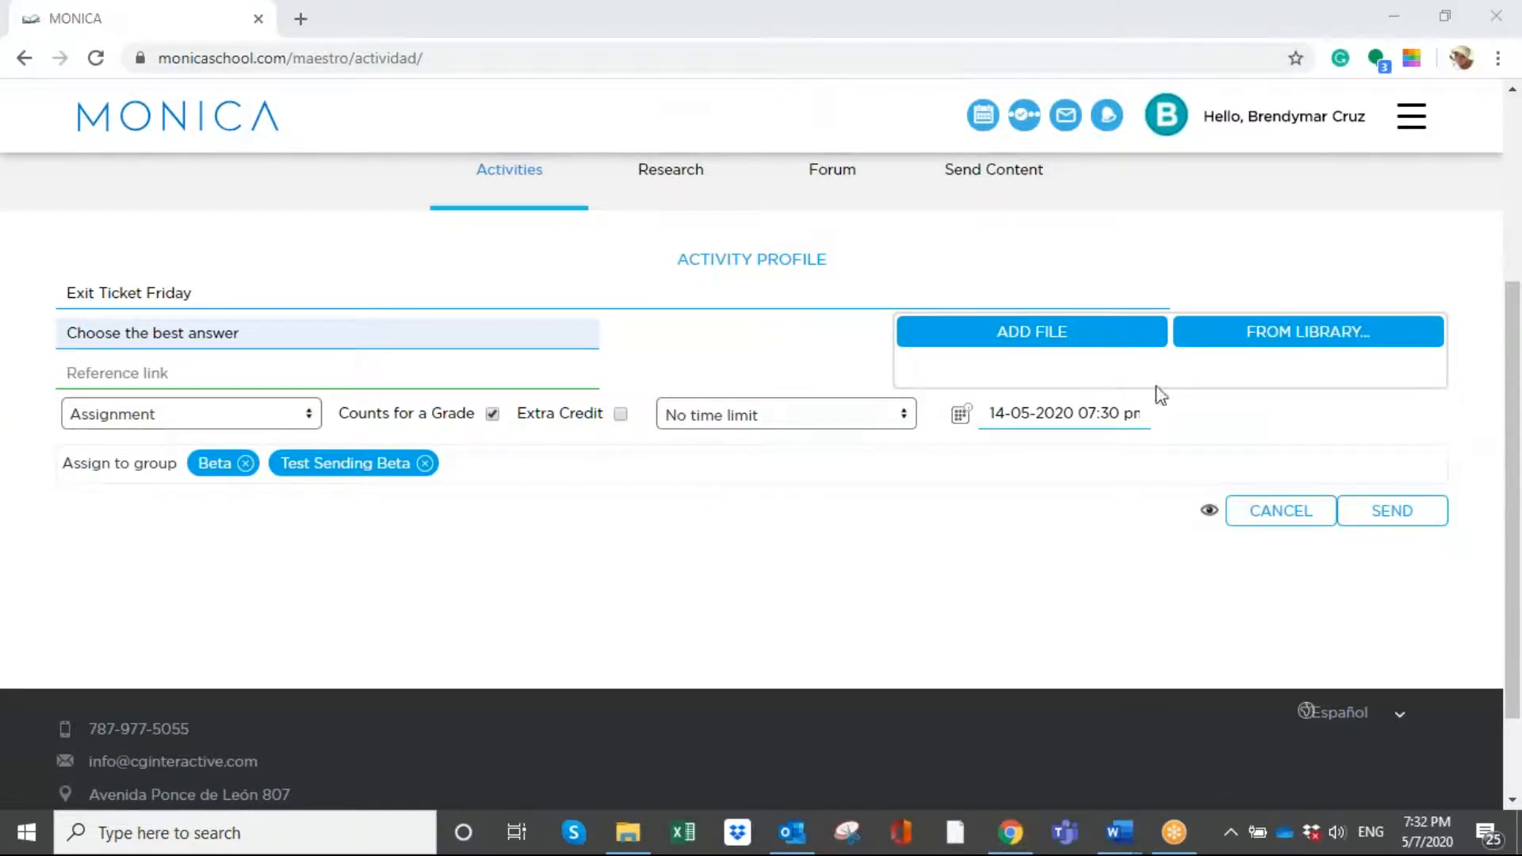
{"action": "left_click", "coordinate": [1392, 523]}
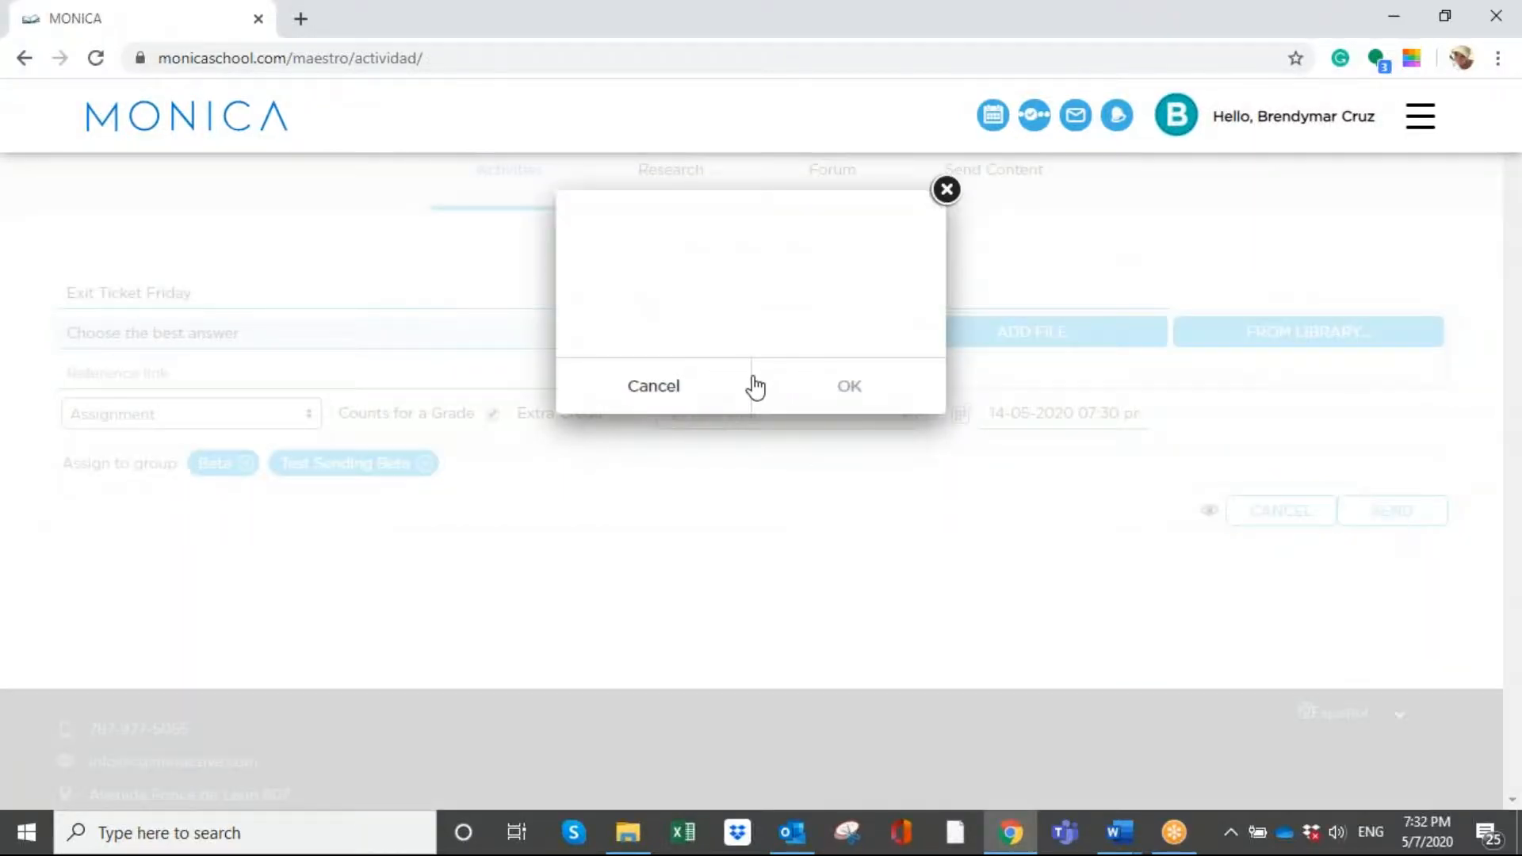
{"action": "left_click", "coordinate": [774, 393]}
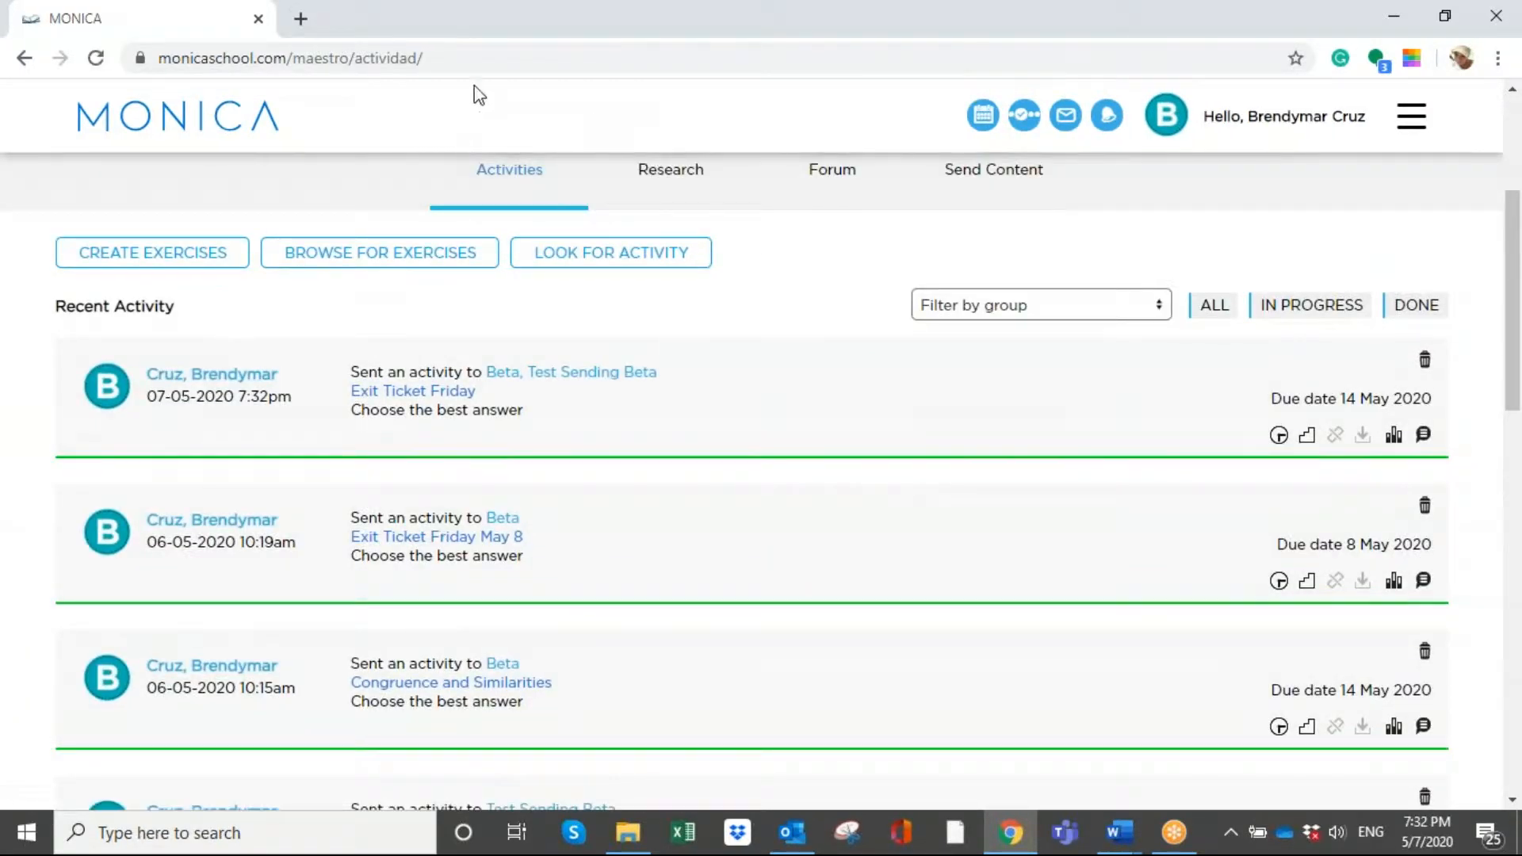
- Change the due date of the sent activity "Exit Ticket Friday May 8" to 20 May 2020
{"action": "left_click", "coordinate": [1322, 556]}
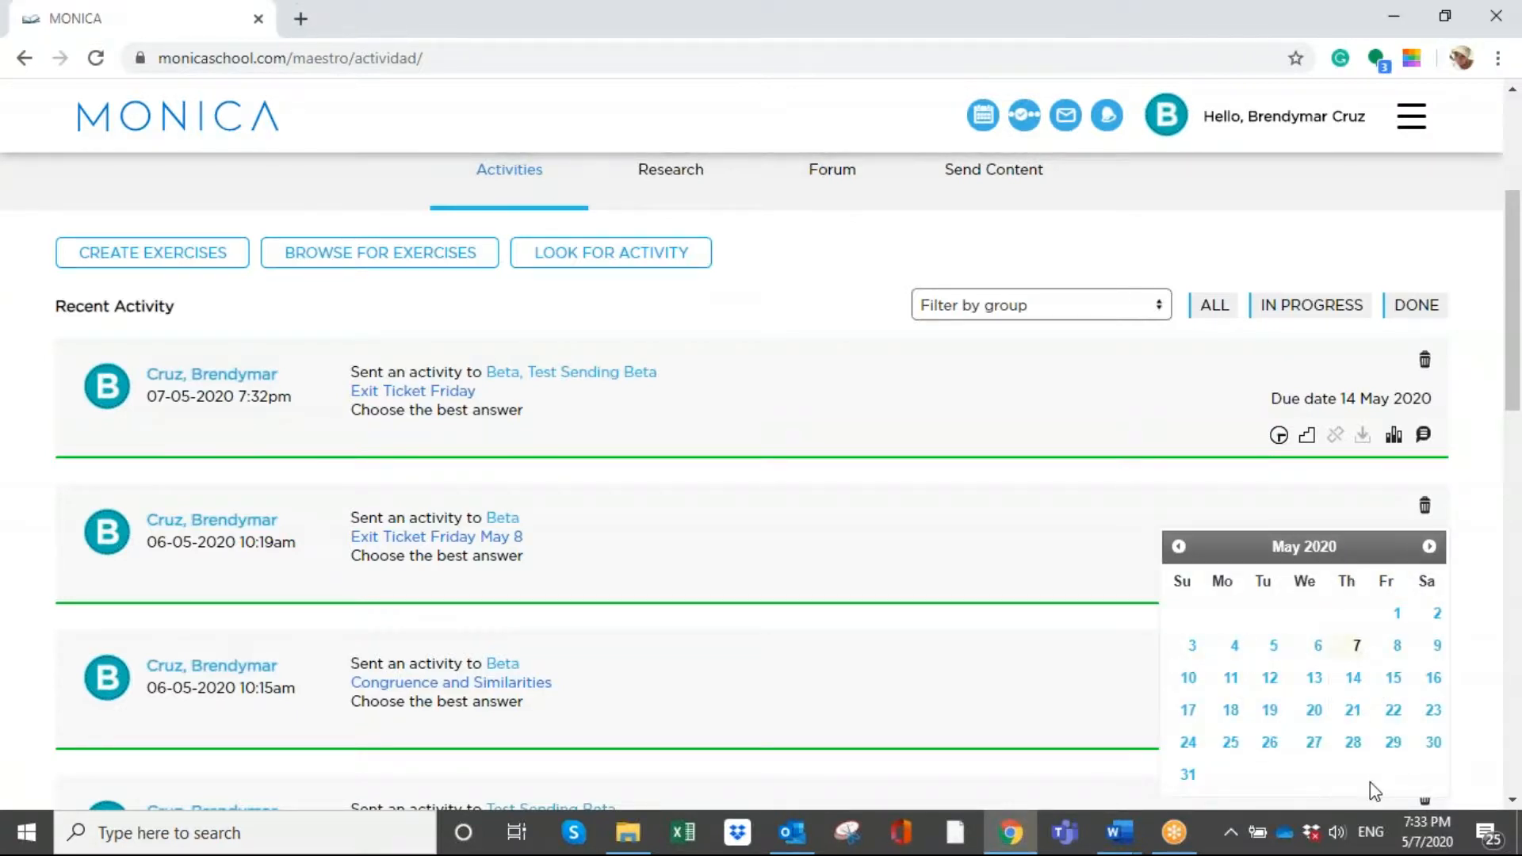
{"action": "left_click", "coordinate": [1313, 710]}
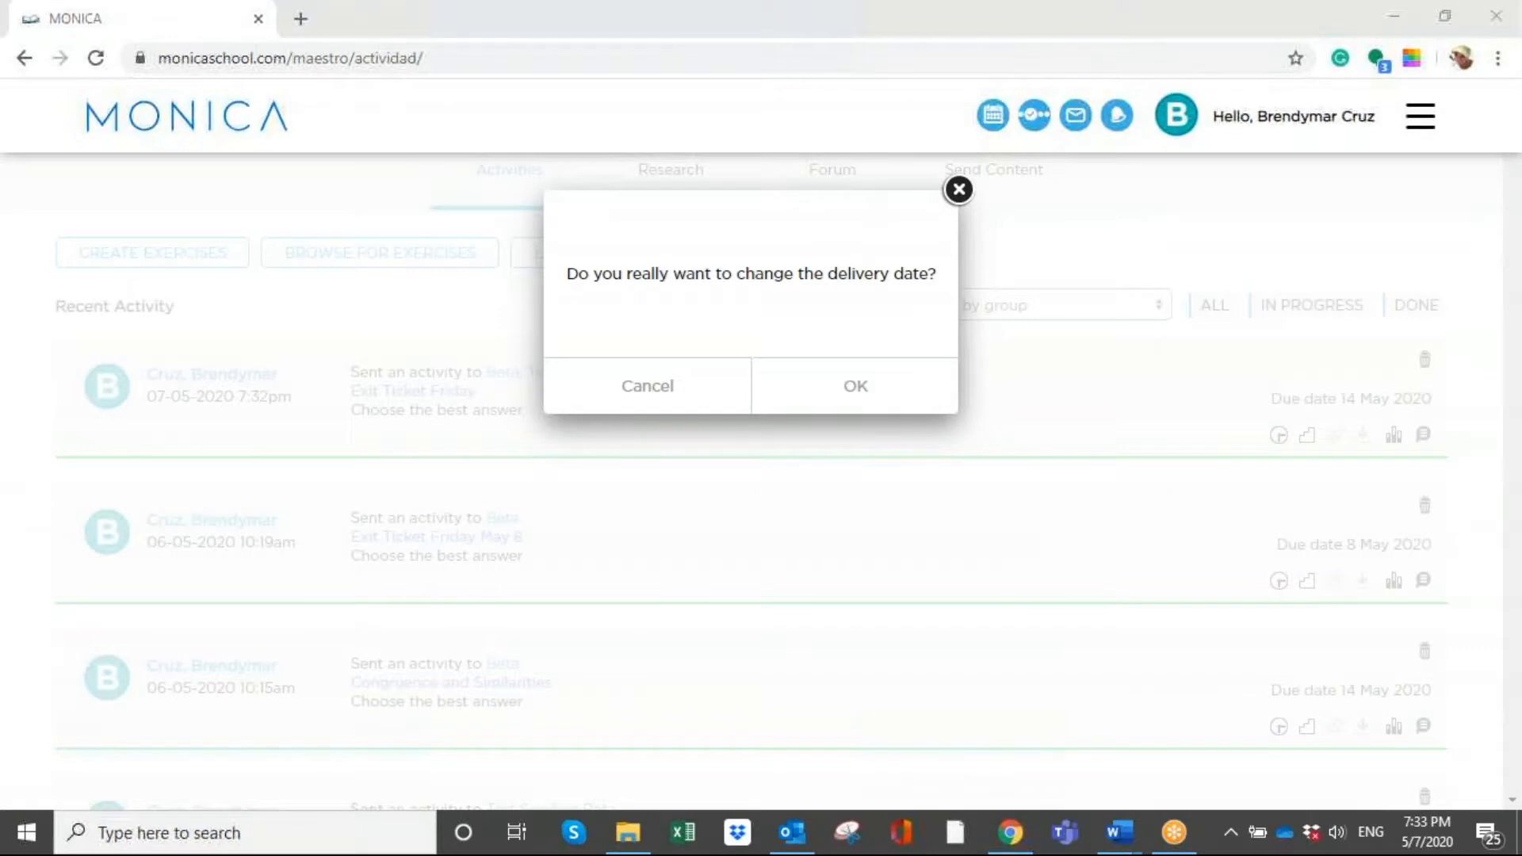
{"action": "left_click", "coordinate": [791, 400]}
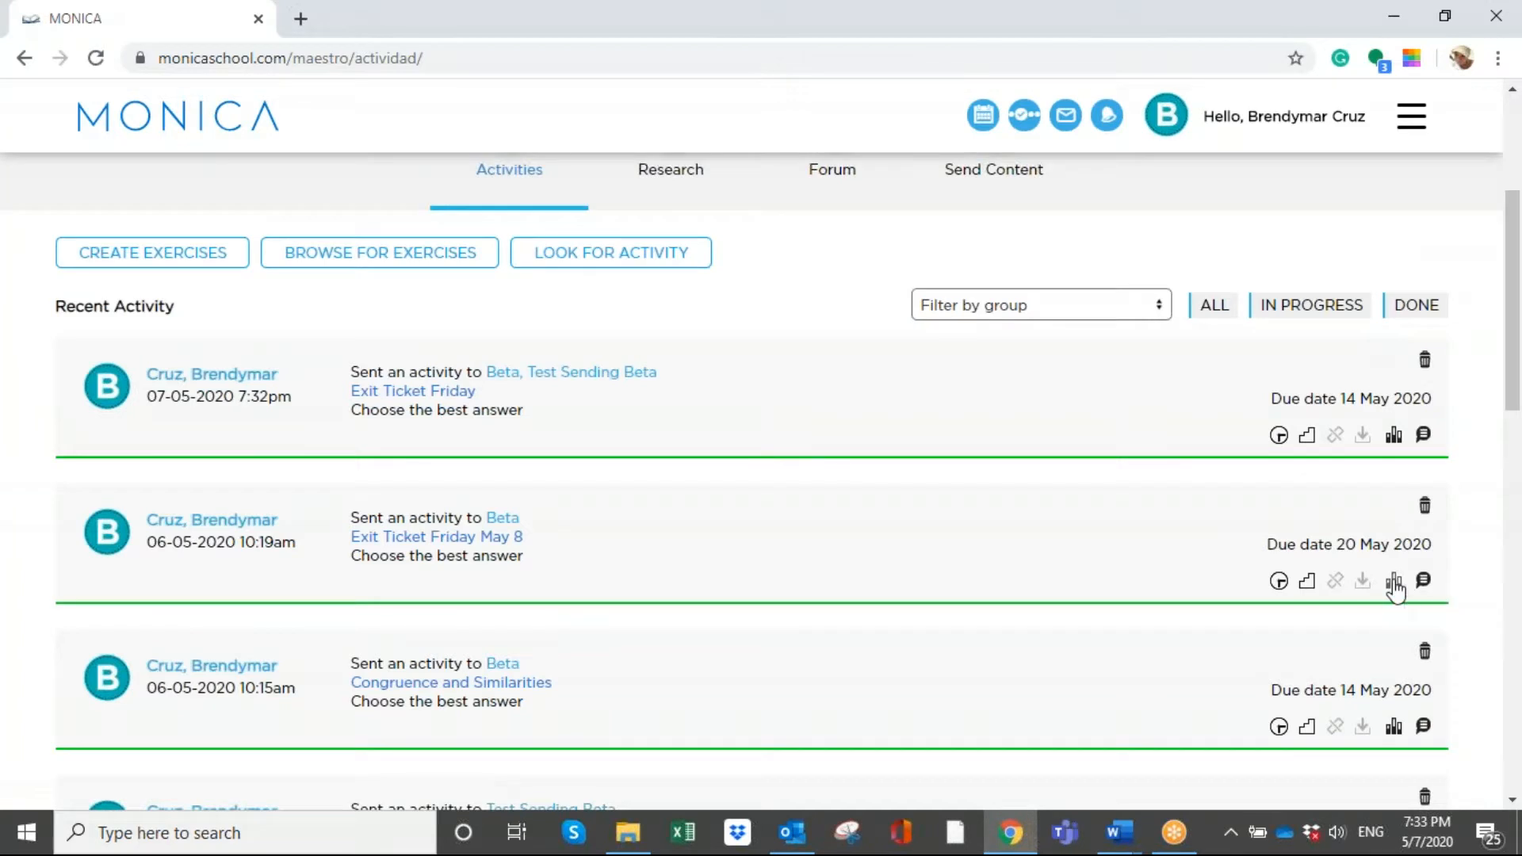
- Review the group members' progress for "Exit Ticket Friday May 8" and "Practice- Algebraic Expressions"
{"action": "left_click", "coordinate": [1393, 582]}
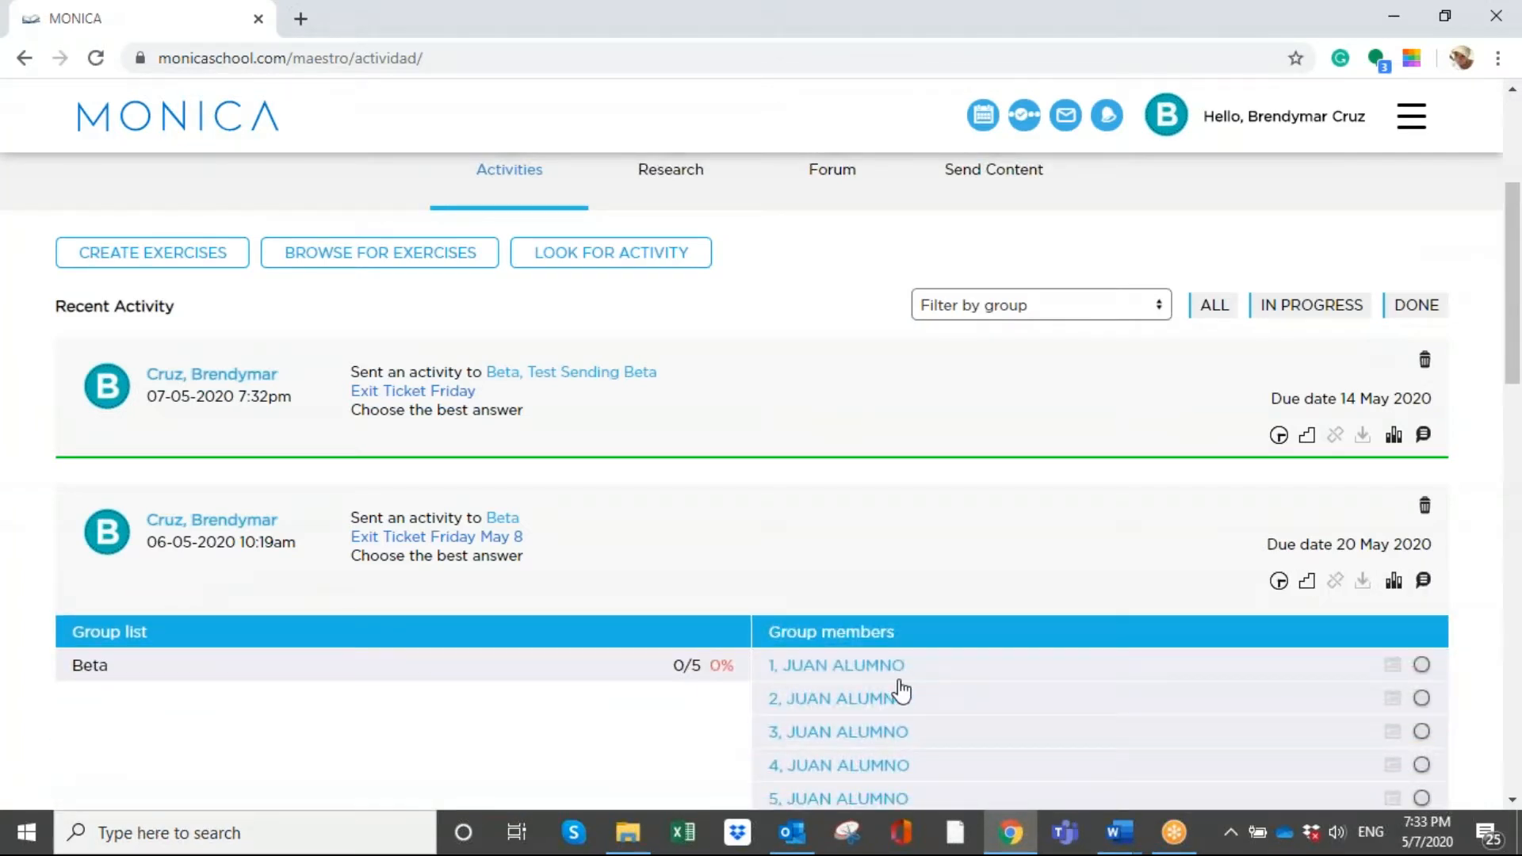
{"action": "scroll", "coordinate": [901, 691], "scroll_direction": "down", "scroll_amount": 3}
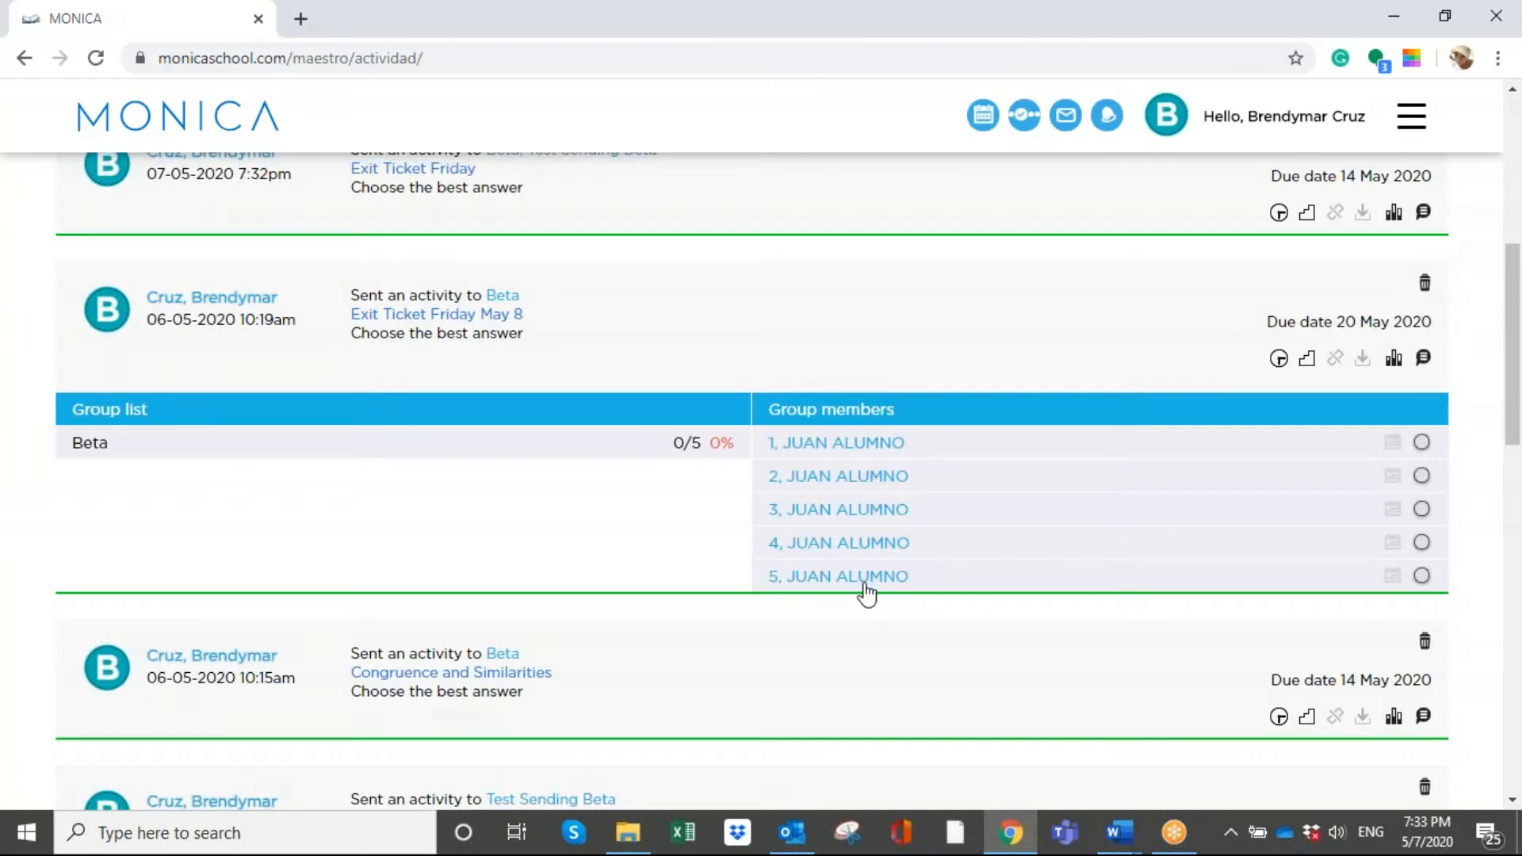
{"action": "scroll", "coordinate": [1467, 638], "scroll_direction": "down", "scroll_amount": 1}
{"action": "scroll", "coordinate": [1460, 635], "scroll_direction": "down", "scroll_amount": 1}
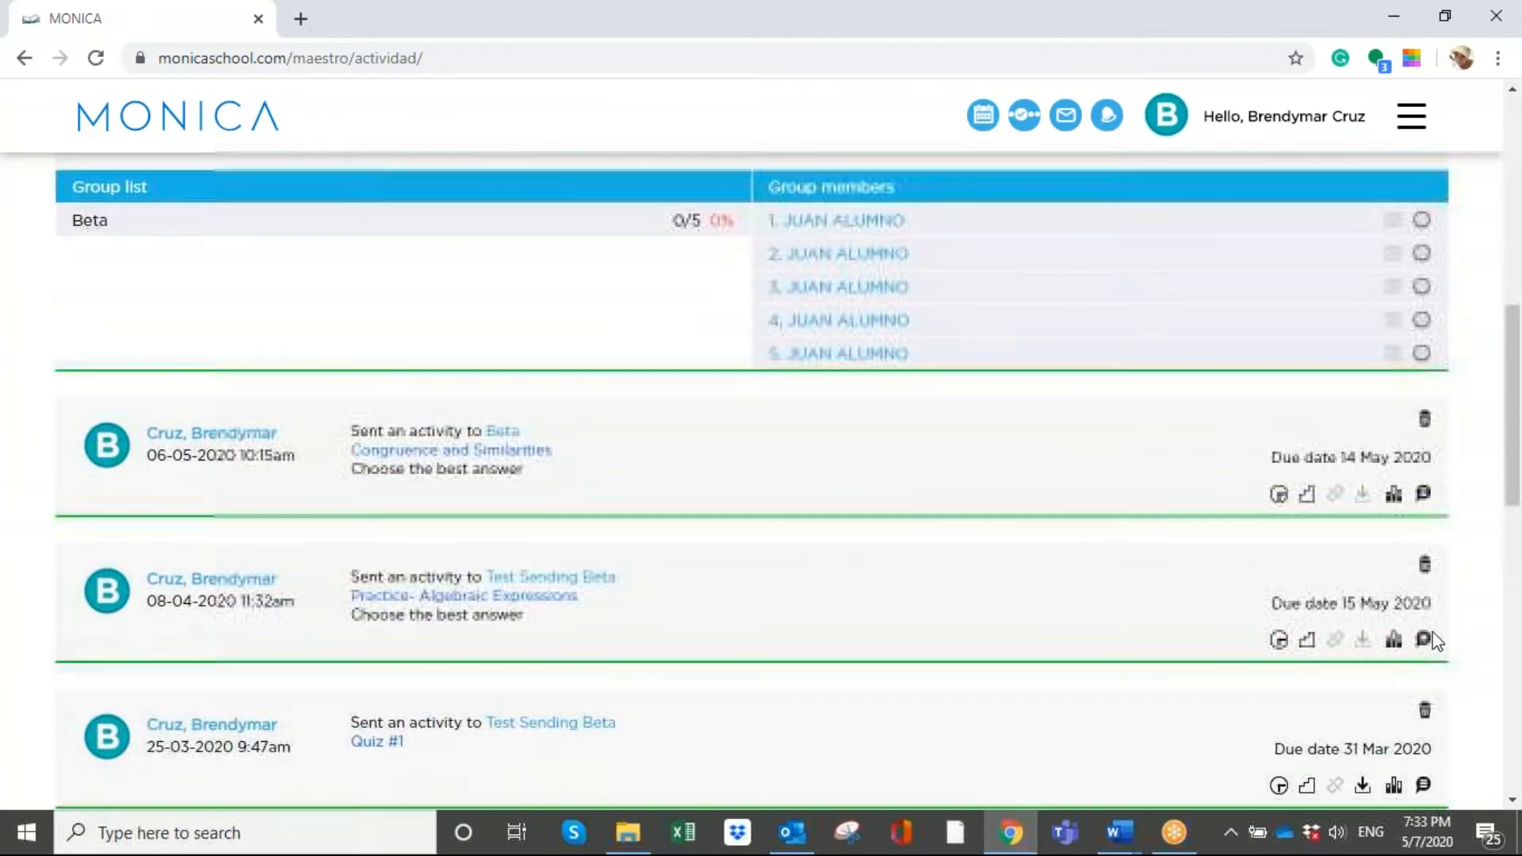
{"action": "left_click", "coordinate": [1392, 641]}
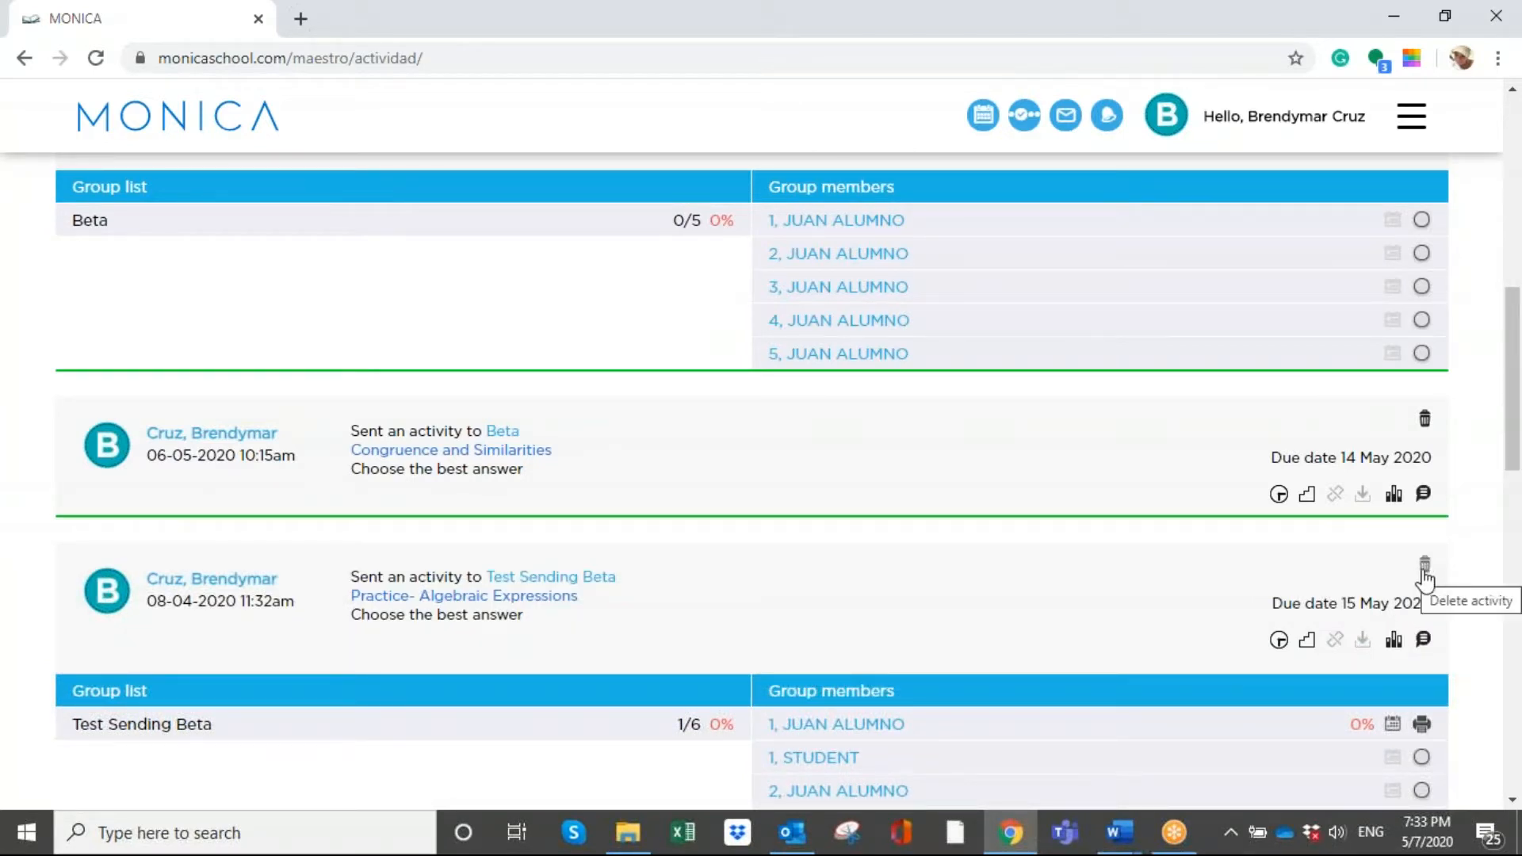
- Delete the activity "Practice- Algebraic Expressions" sent to Test Sending Beta
{"action": "left_click", "coordinate": [1424, 564]}
{"action": "left_click", "coordinate": [823, 404]}
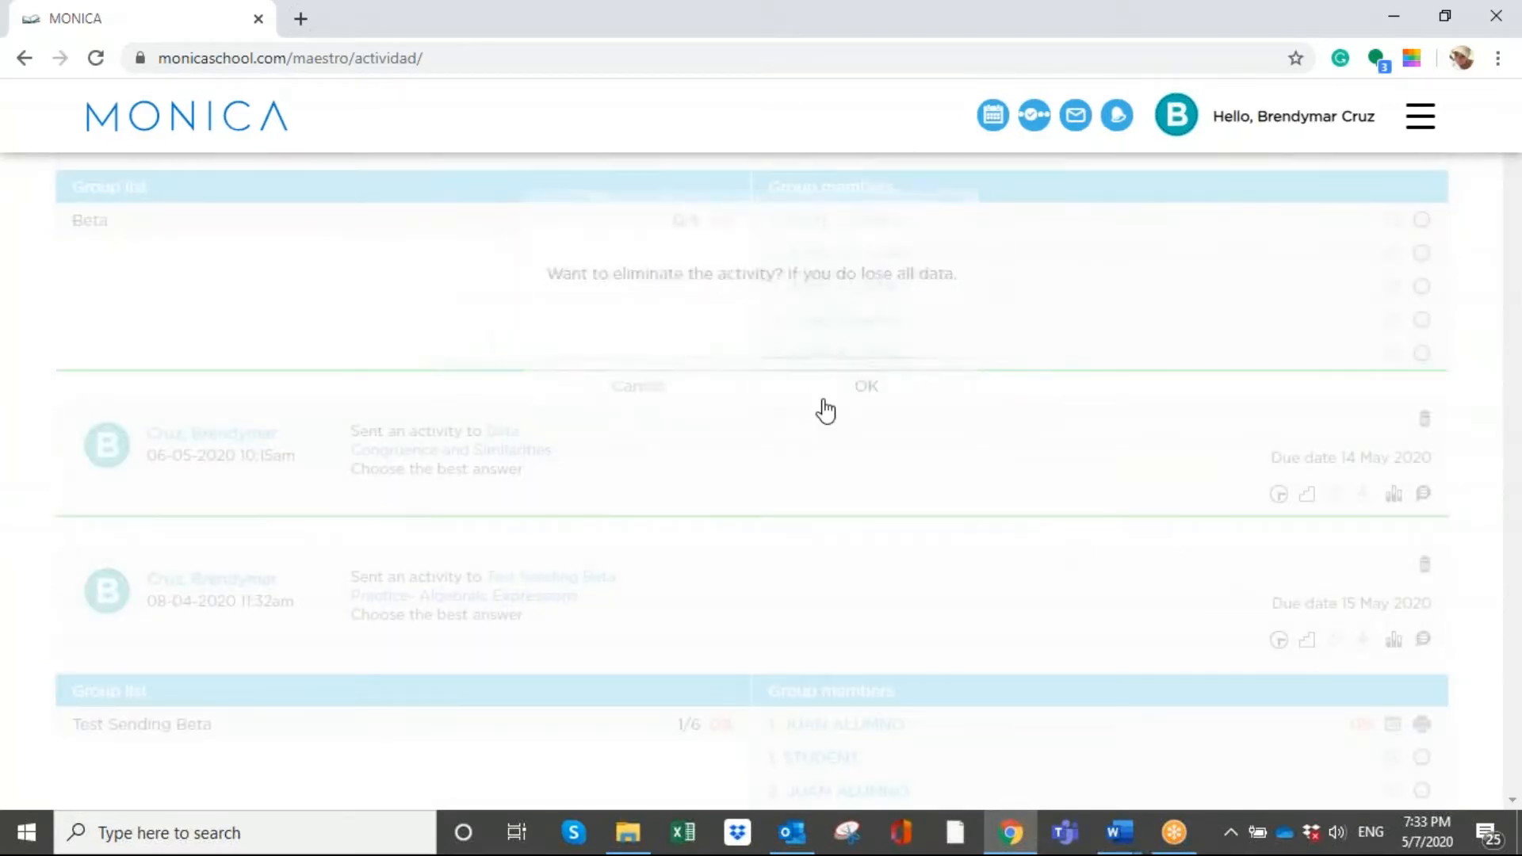
{"action": "left_click", "coordinate": [824, 402]}
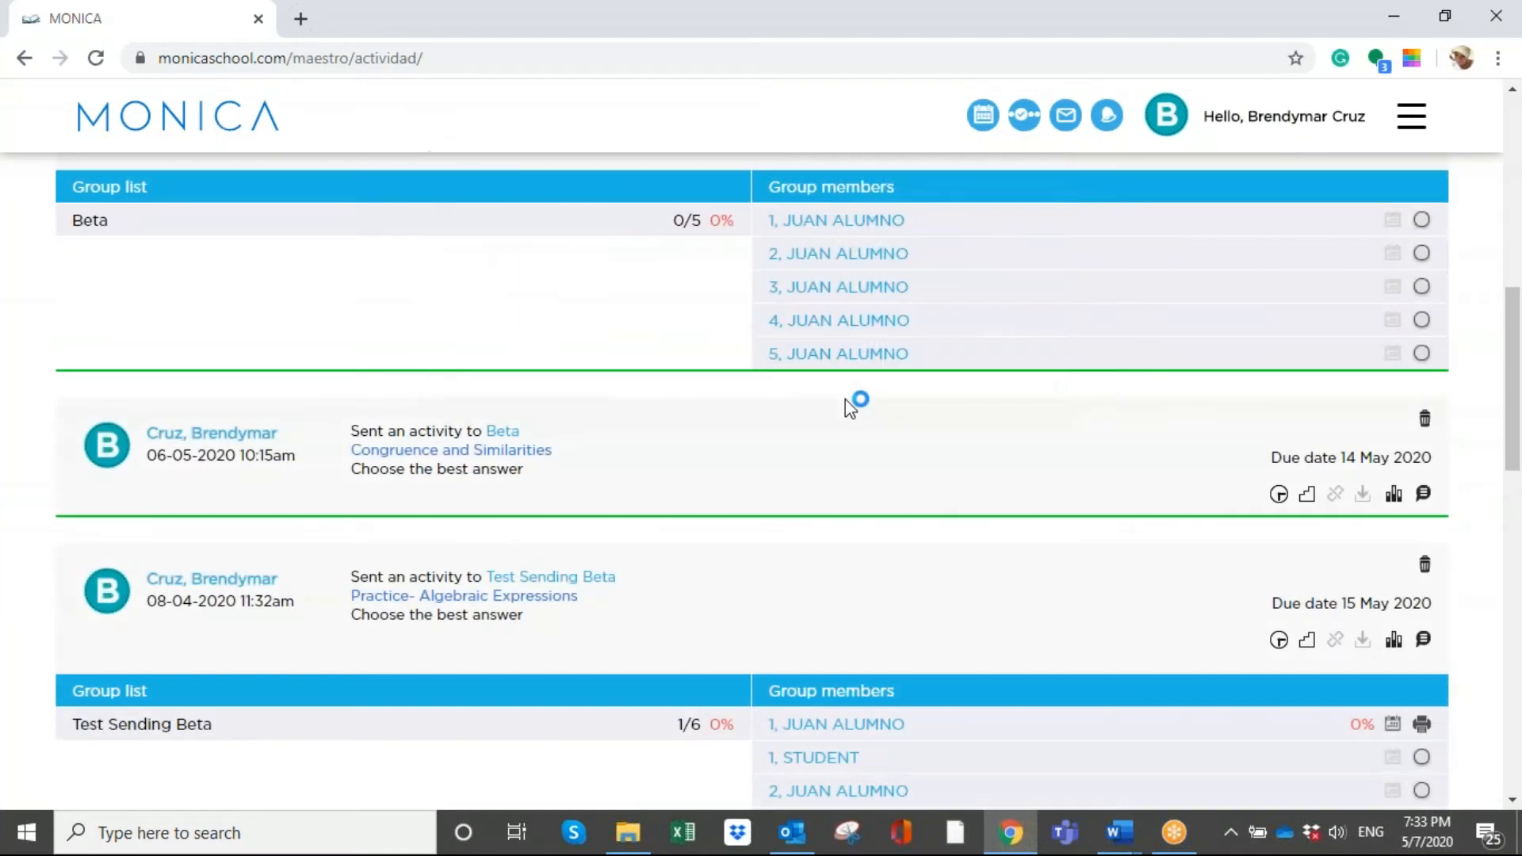